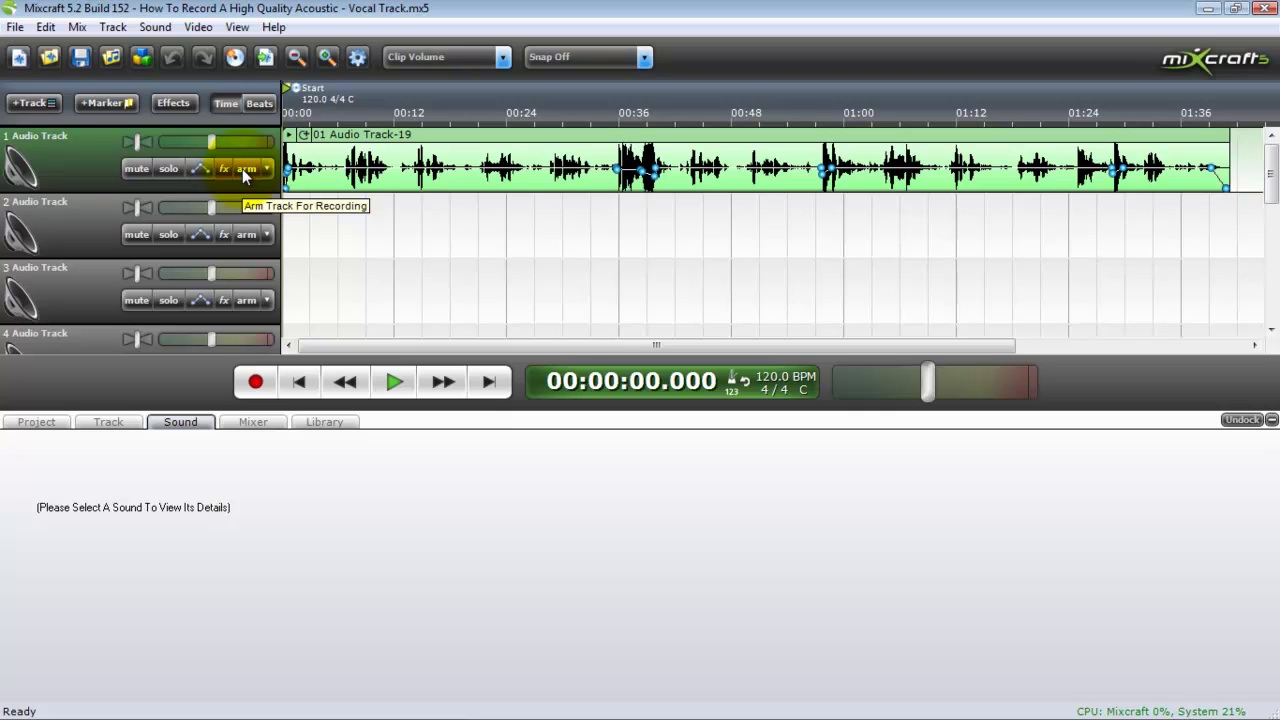
Toggle Audio Track 1's record-arm on and back off, leaving it disarmed.
left_click(242, 168)
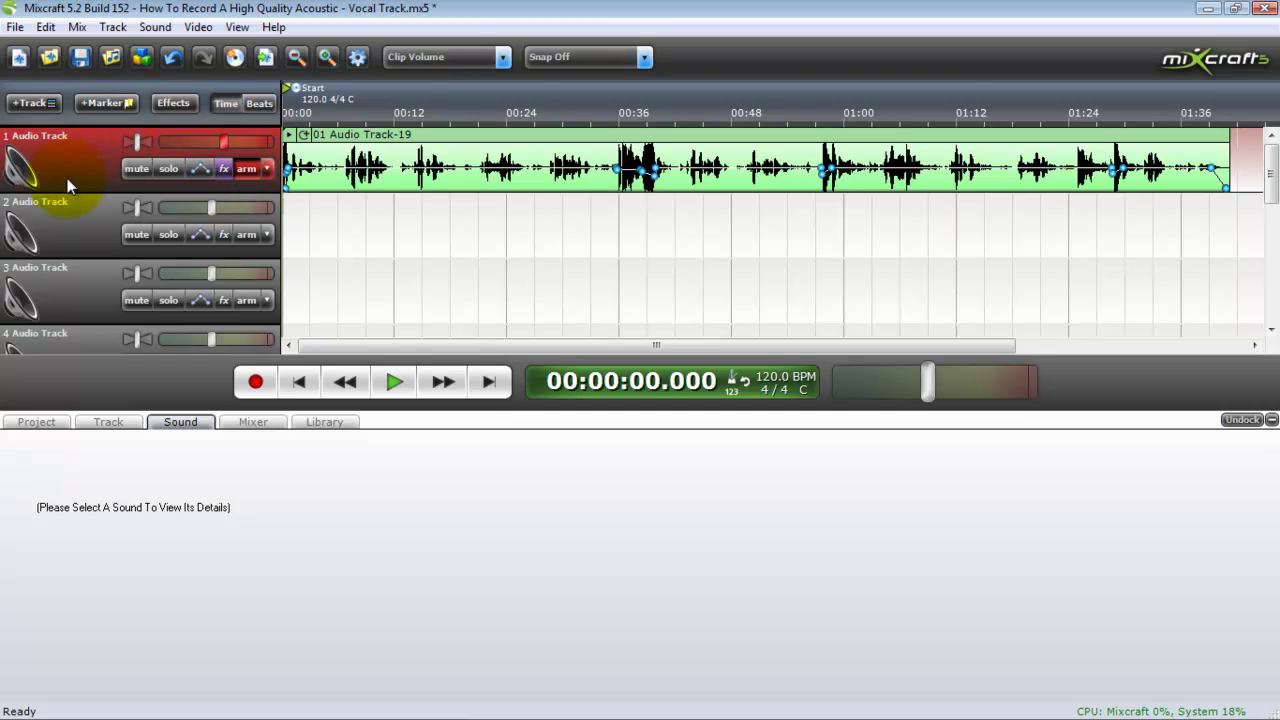
left_click(247, 175)
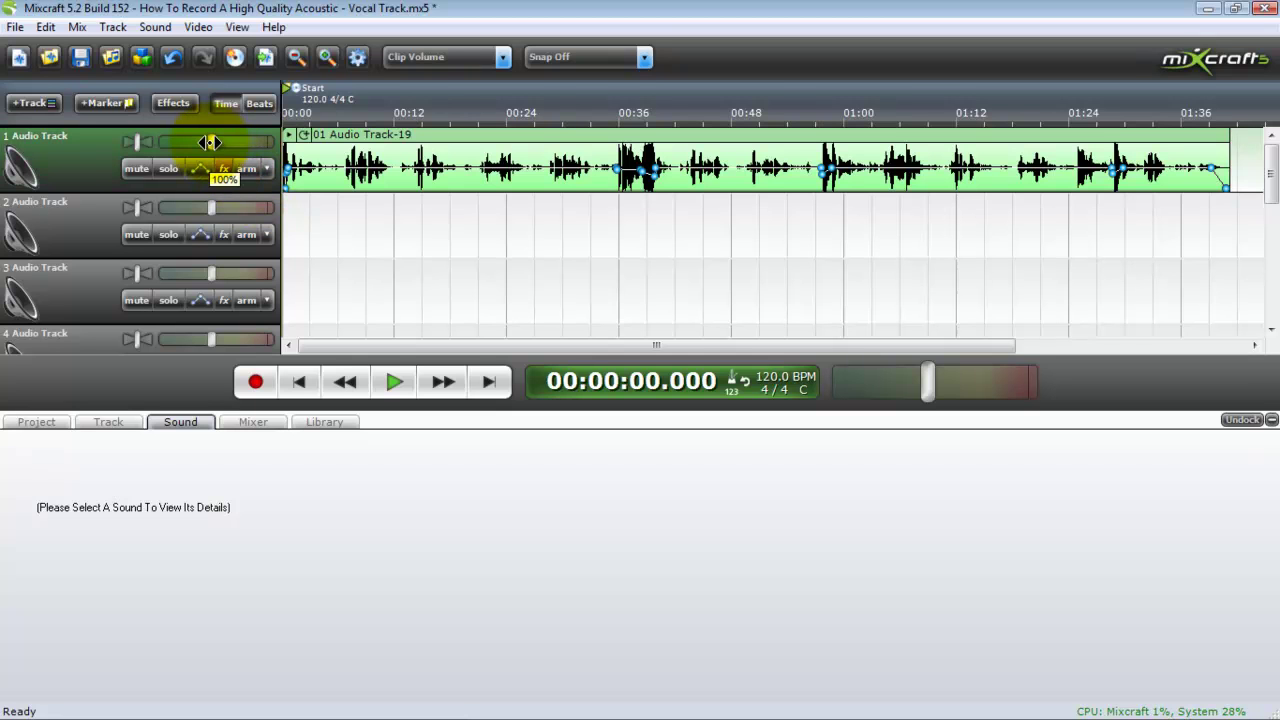
Zoom the timeline in eight steps until the ruler shows 1-second ticks.
left_click(325, 58)
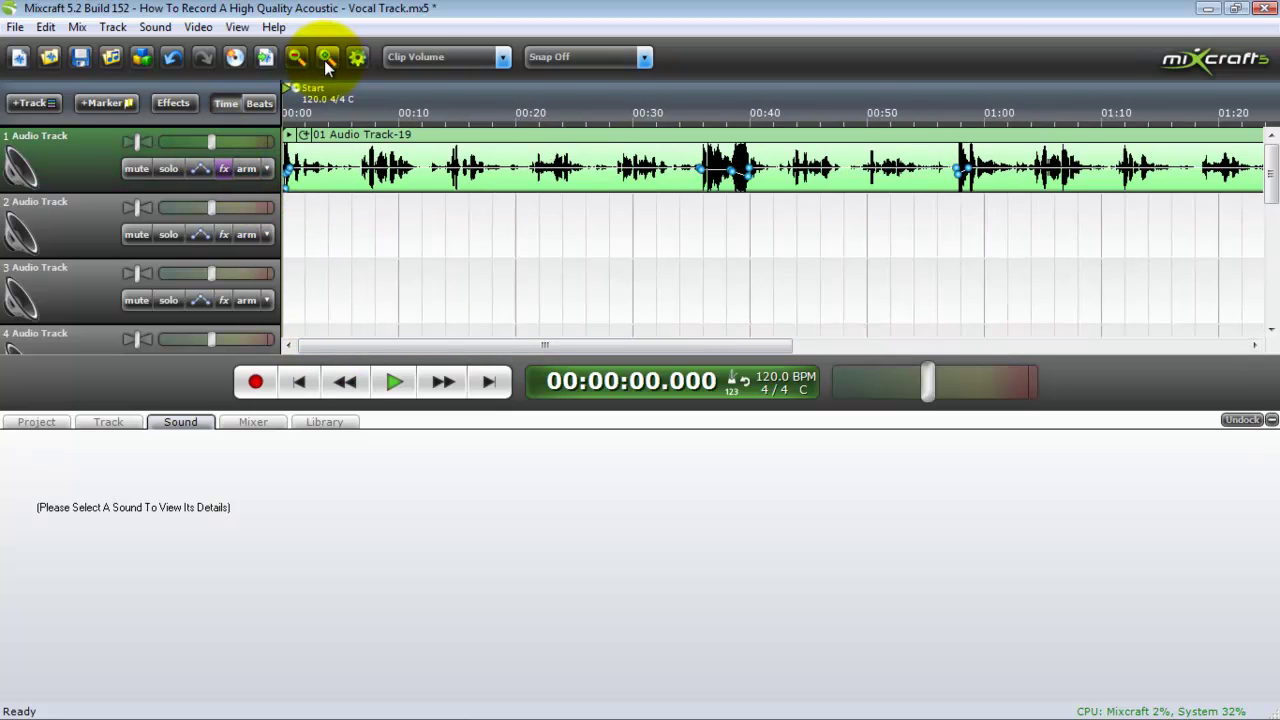
left_click(325, 58)
left_click(325, 58)
left_click(325, 58)
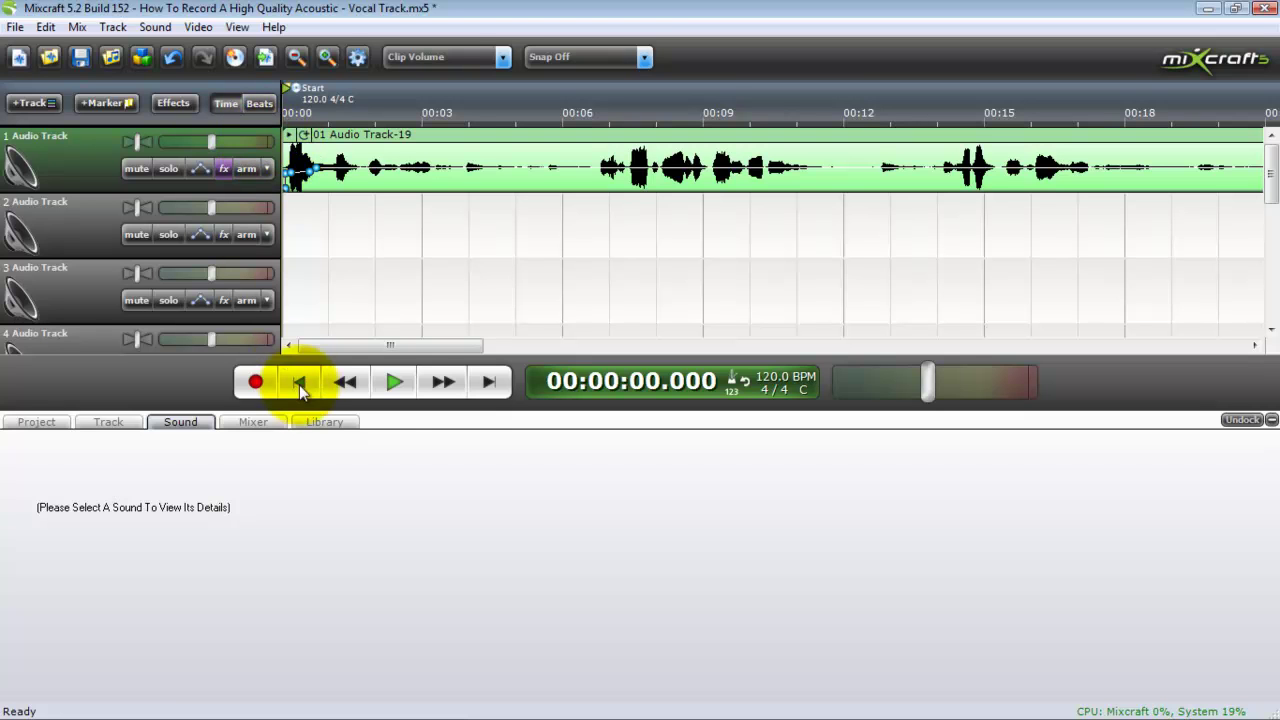
left_click(333, 60)
left_click(333, 60)
left_click(333, 60)
left_click(333, 60)
left_click(333, 60)
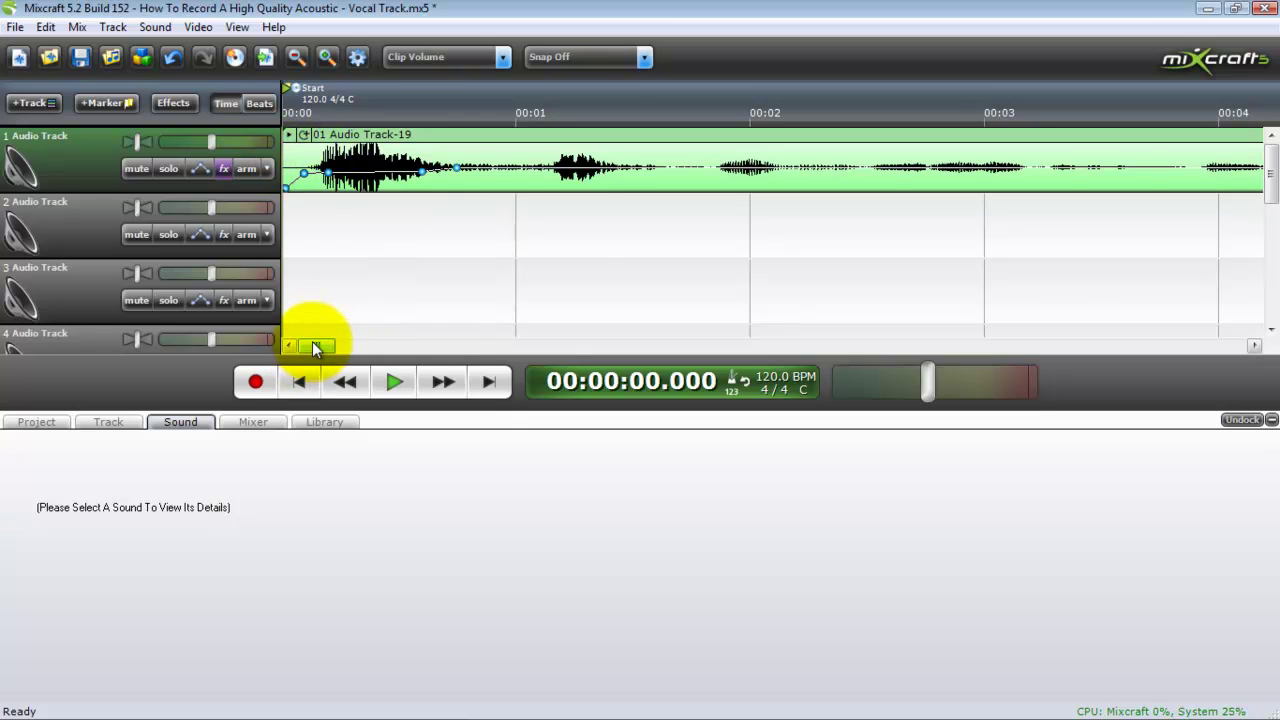
left_click_drag(314, 348, 1231, 345)
left_click(312, 233)
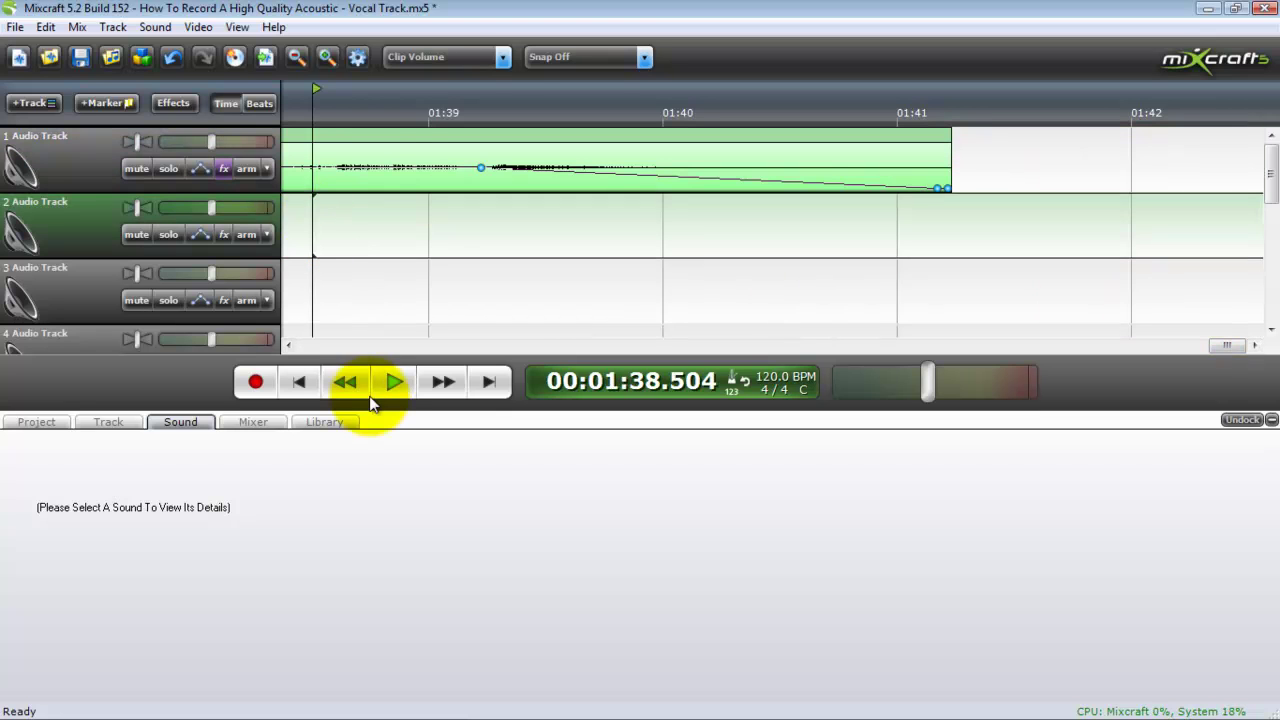
left_click(392, 381)
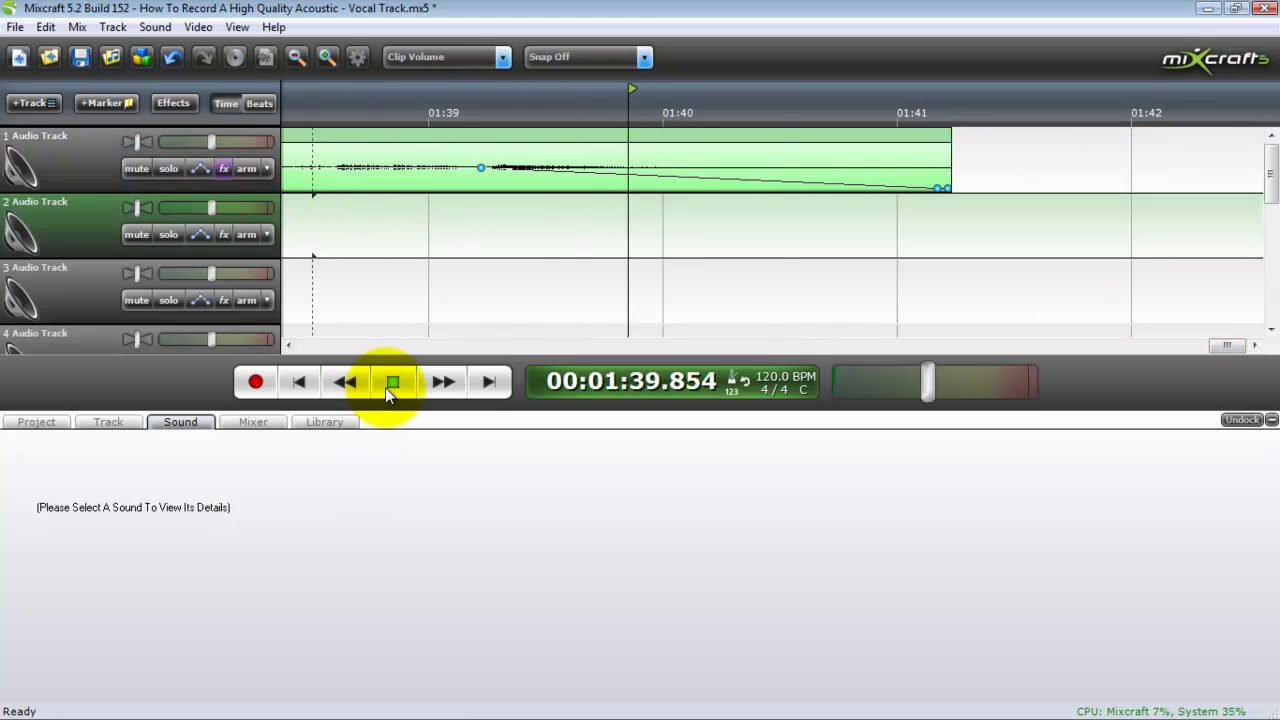
left_click(299, 381)
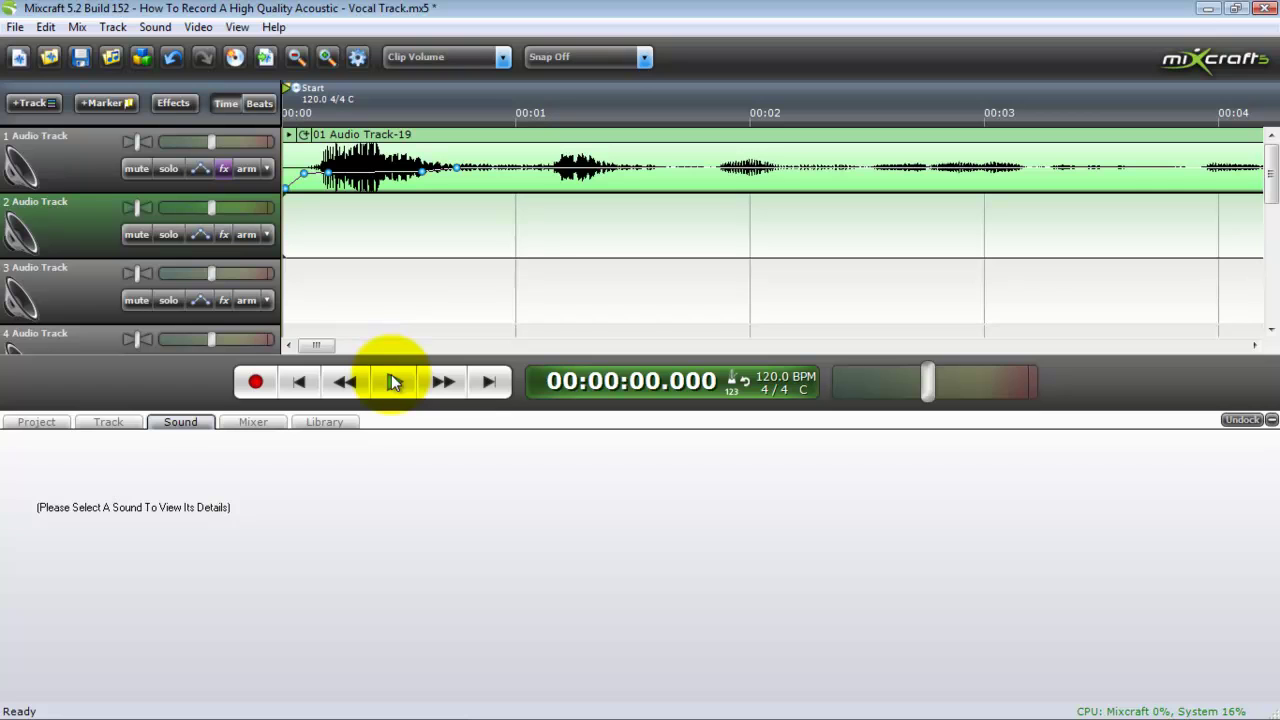
Play the vocal track from the beginning to its faded end at about 01:41.
left_click(393, 382)
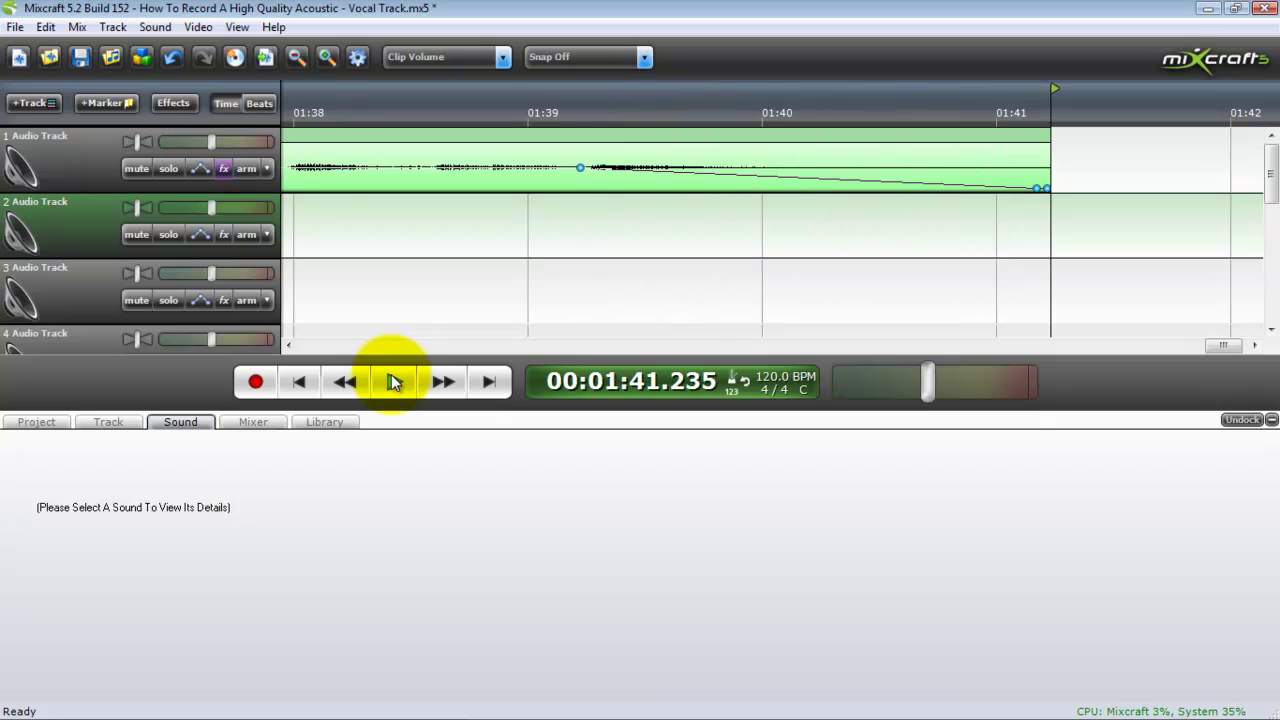
Return to 00:00 and zoom out twice so the ruler shows two-second steps.
left_click(299, 381)
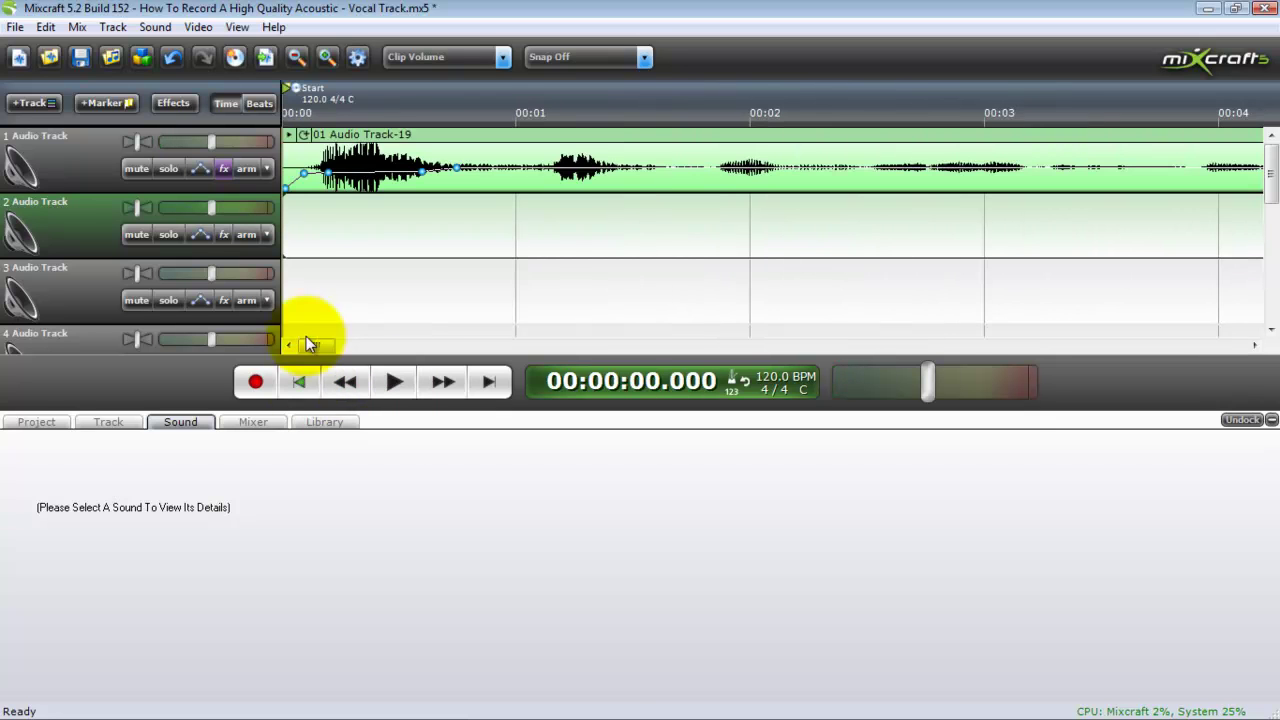
left_click(296, 57)
left_click(296, 57)
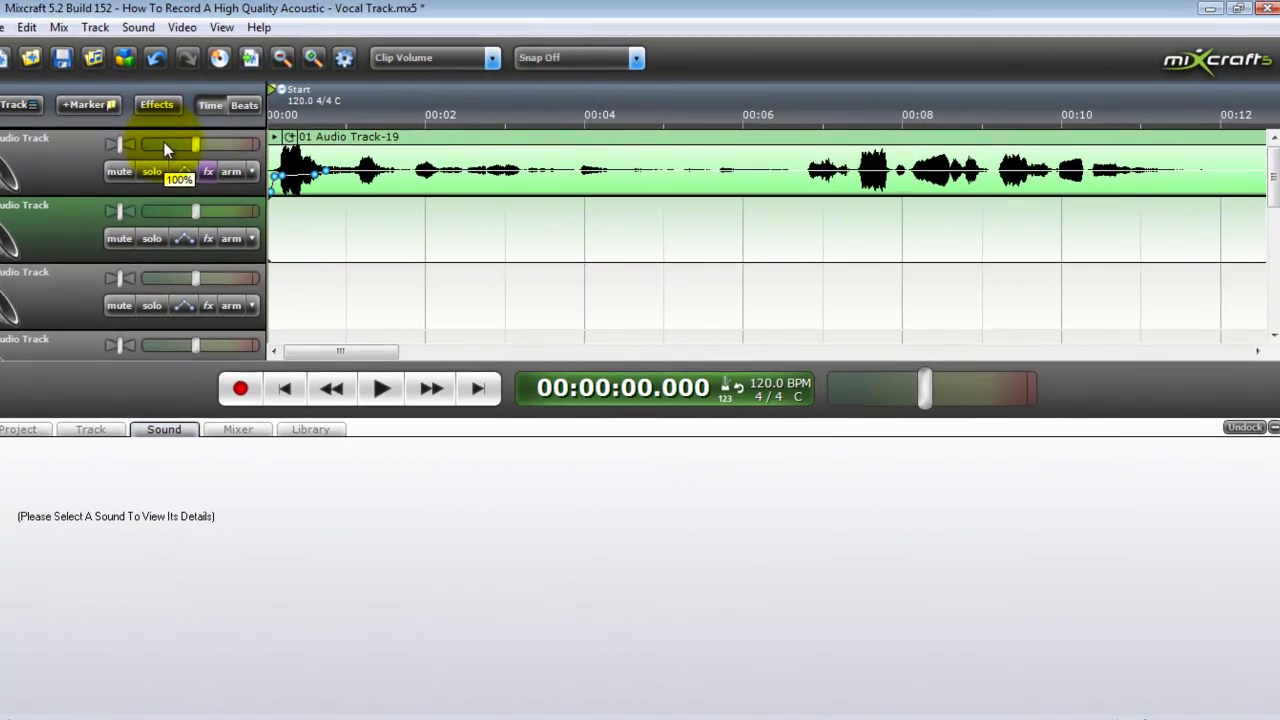
Scroll to the loud passage and place the playhead at about 00:35.5.
mouse_move(180, 140)
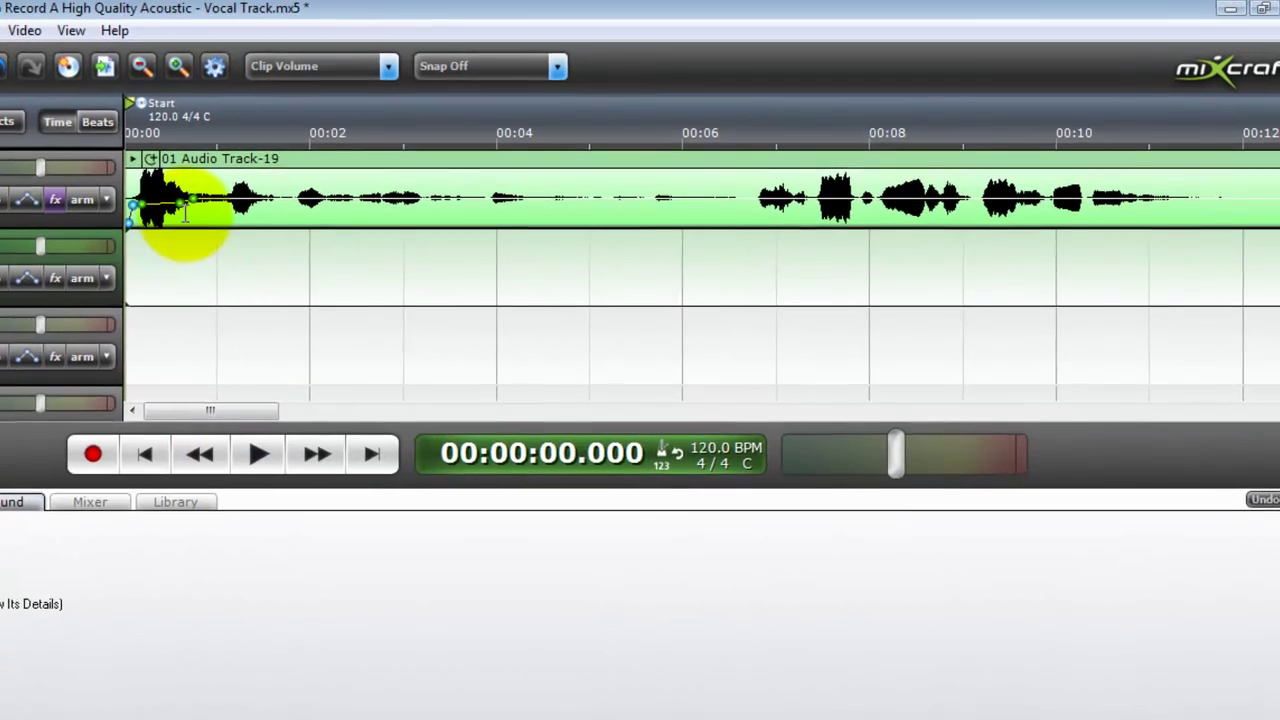
left_click_drag(209, 411, 562, 463)
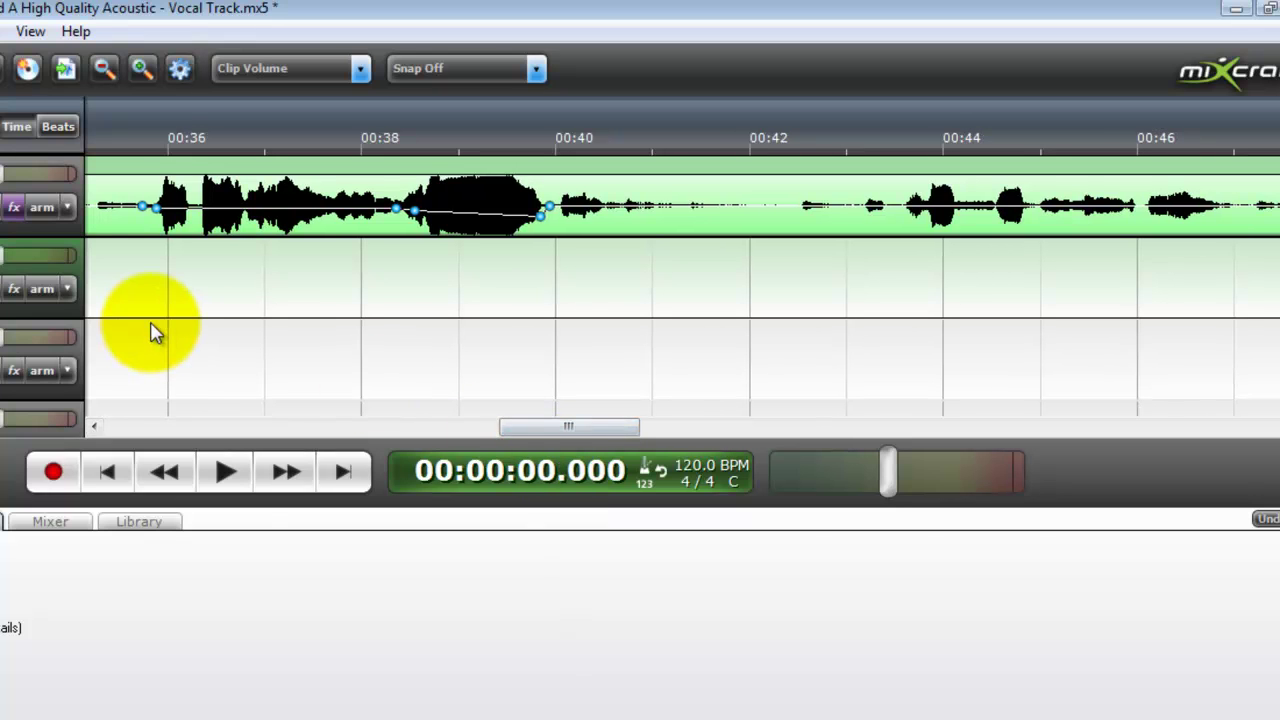
left_click(124, 292)
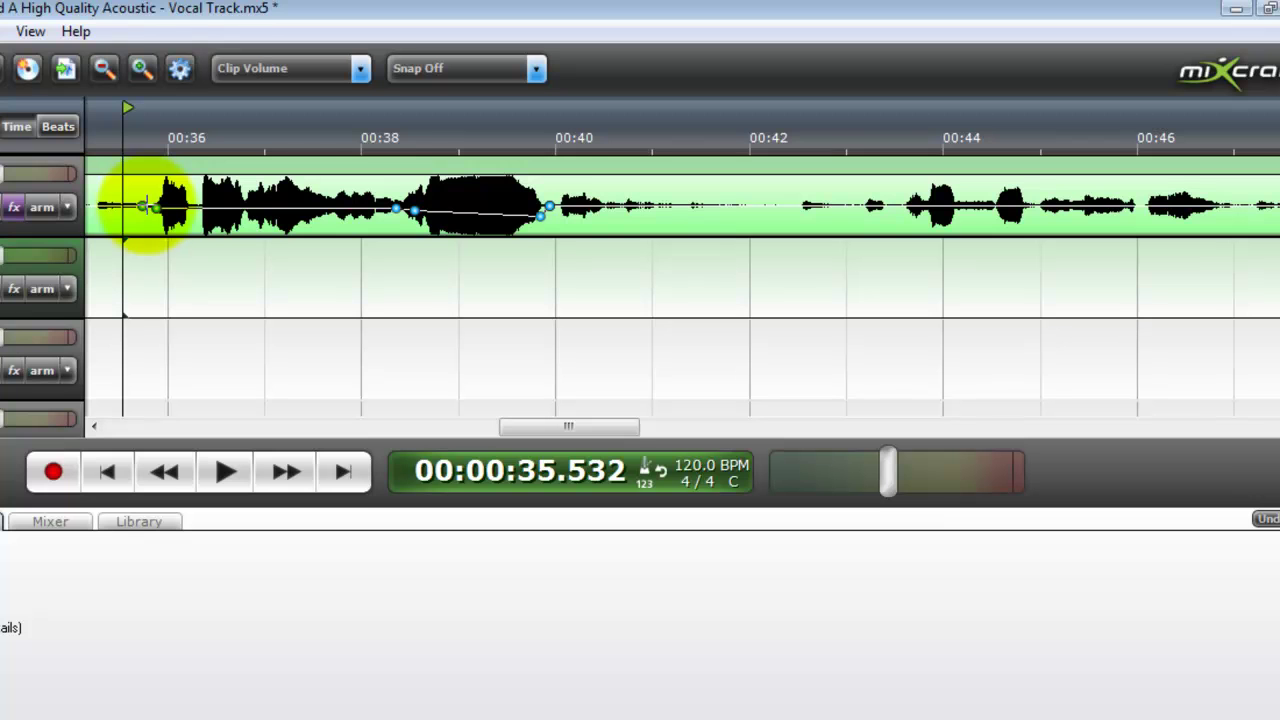
Add a vocal volume envelope point, lower it to about 59%, then undo it.
left_click(155, 207)
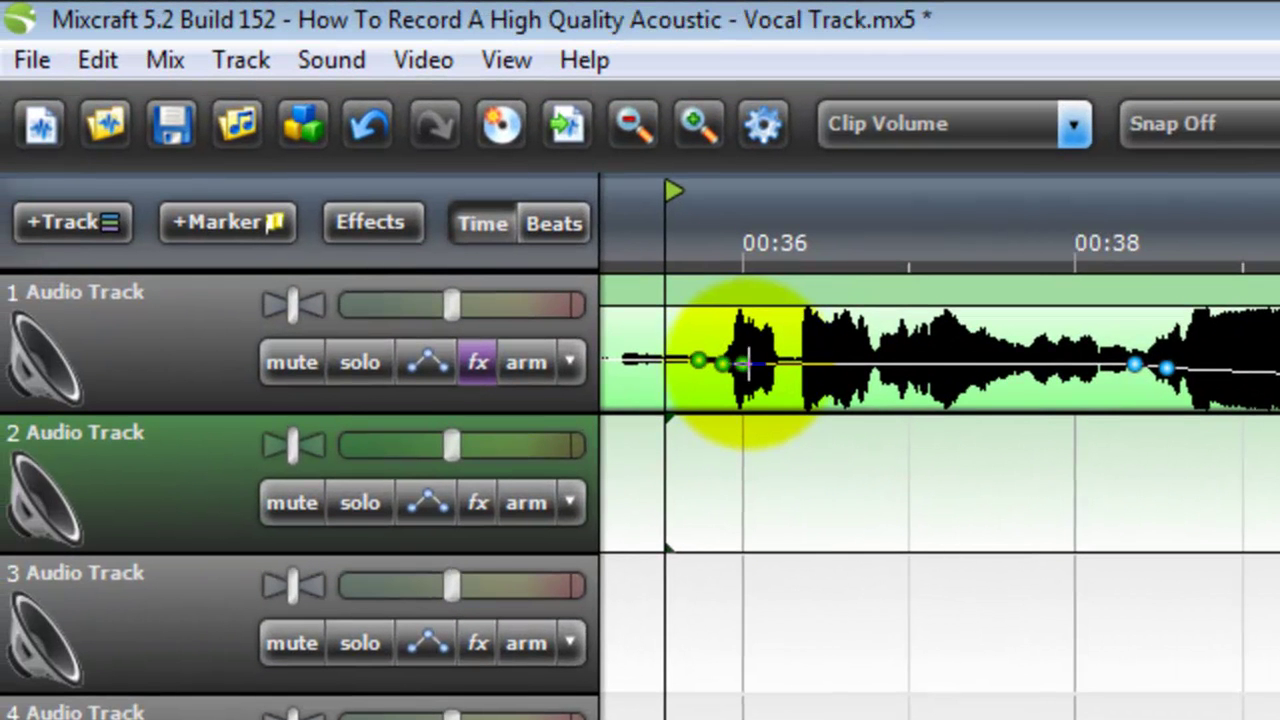
mouse_move(742, 362)
left_mouse_down()
mouse_move(749, 379)
mouse_move(750, 310)
mouse_move(755, 372)
mouse_move(960, 294)
mouse_move(898, 218)
mouse_move(851, 286)
mouse_move(809, 300)
mouse_move(729, 363)
mouse_move(755, 362)
left_mouse_up()
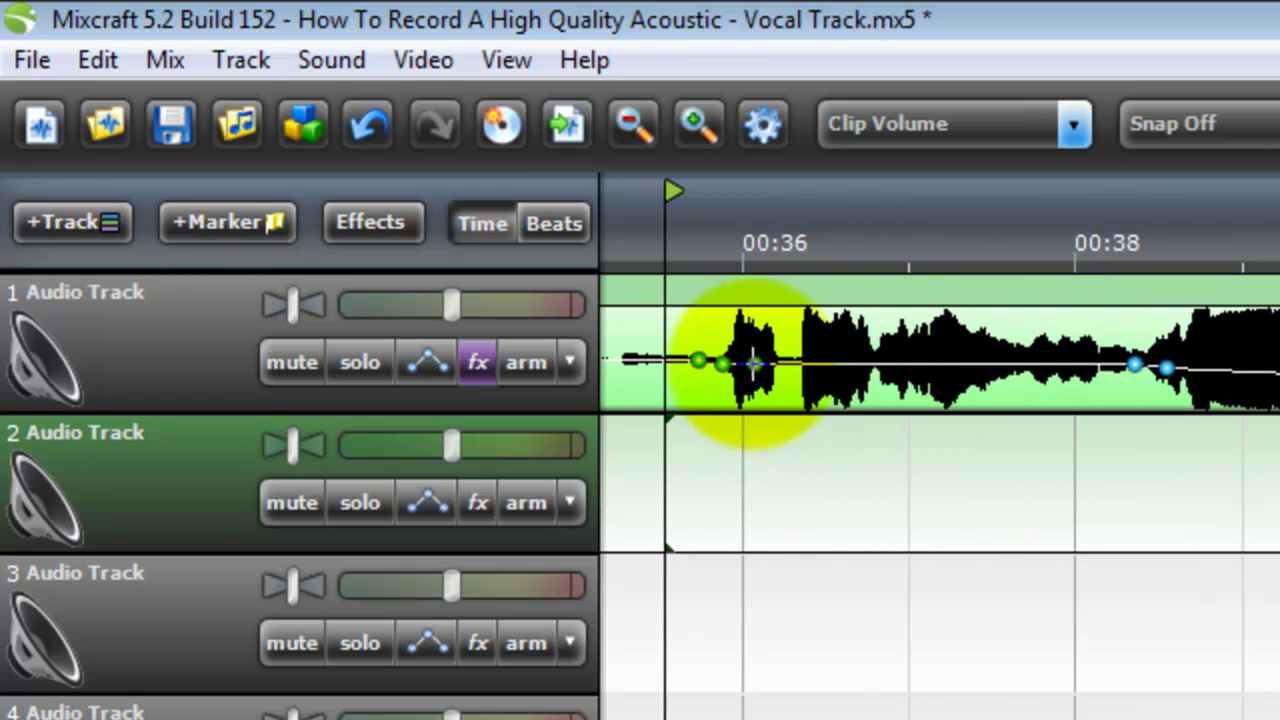
left_click(100, 60)
left_click(117, 103)
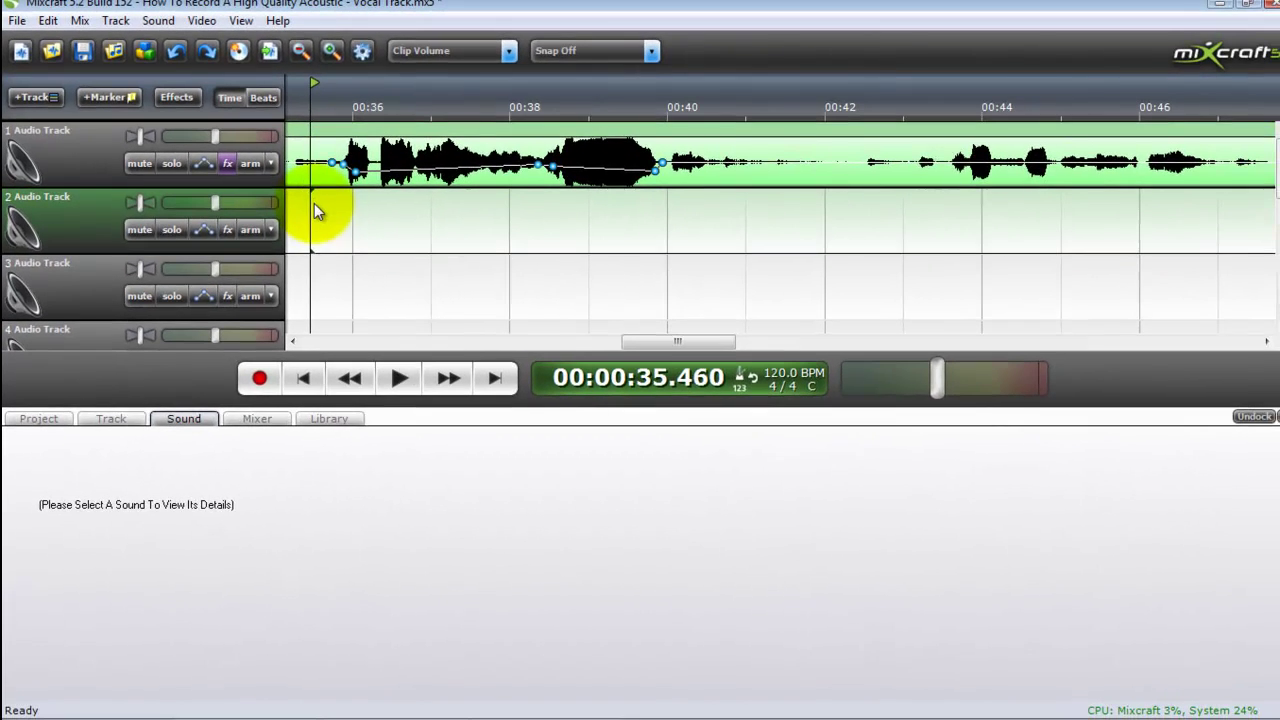
Play the vocal from 00:35.4 to 00:43, then scroll the timeline right.
left_click(412, 271)
left_click(397, 376)
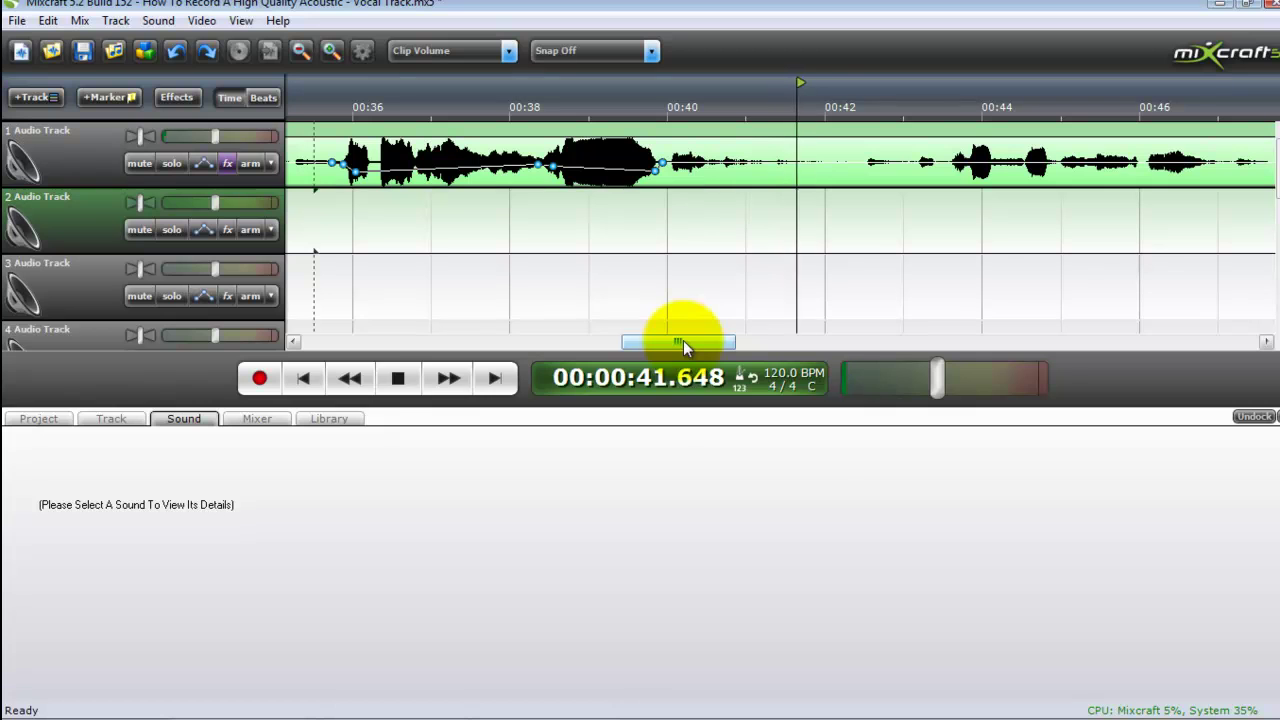
left_click(397, 377)
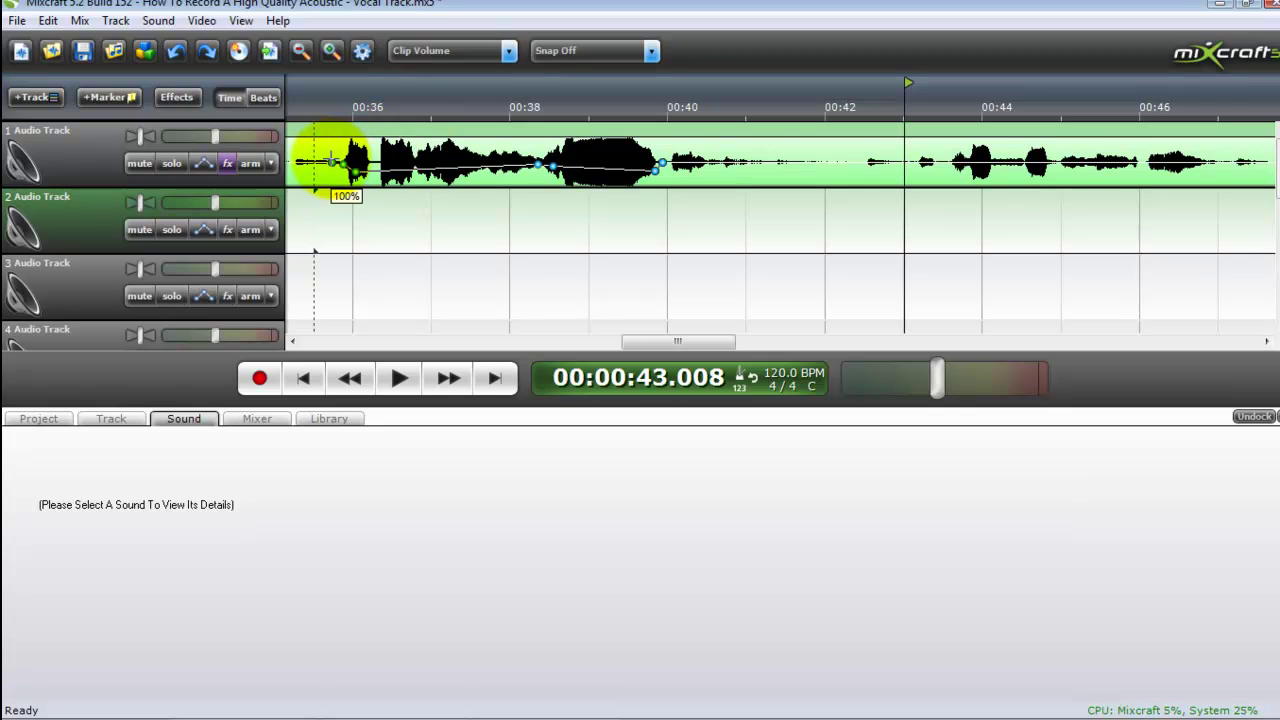
left_click_drag(636, 341, 818, 350)
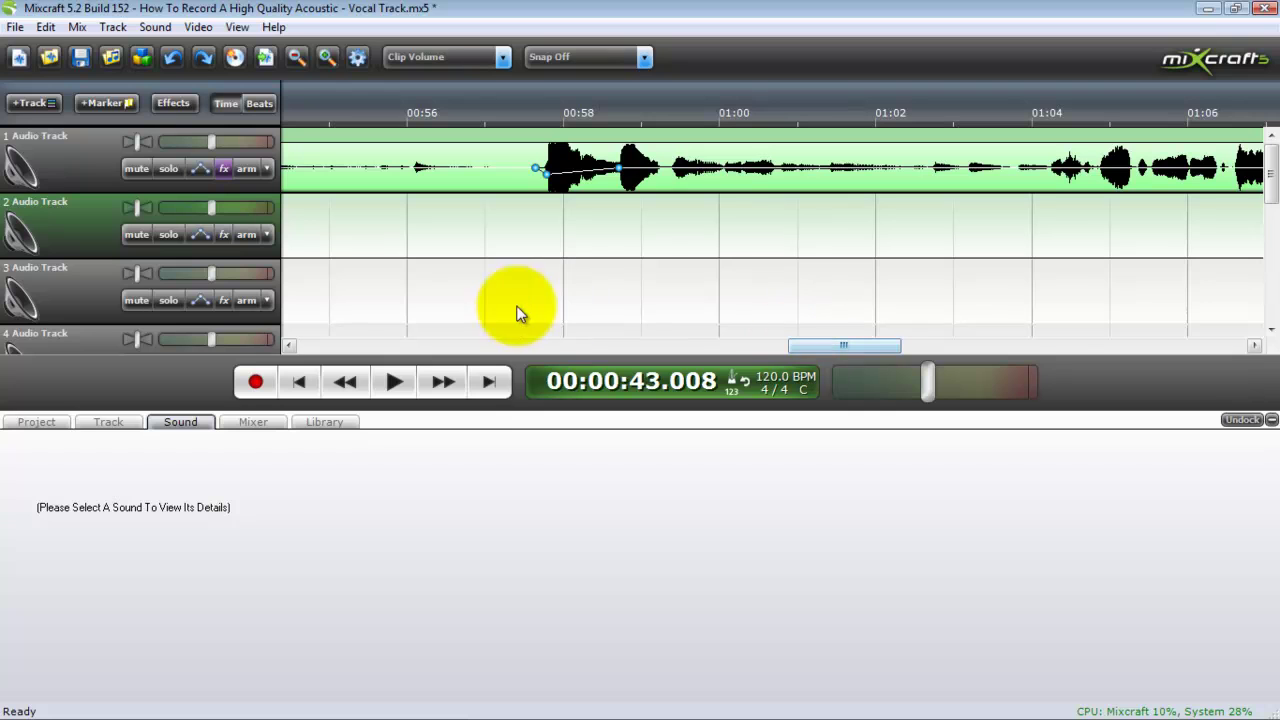
Redo the undone envelope points and move the playhead to about 00:57.
mouse_move(537, 167)
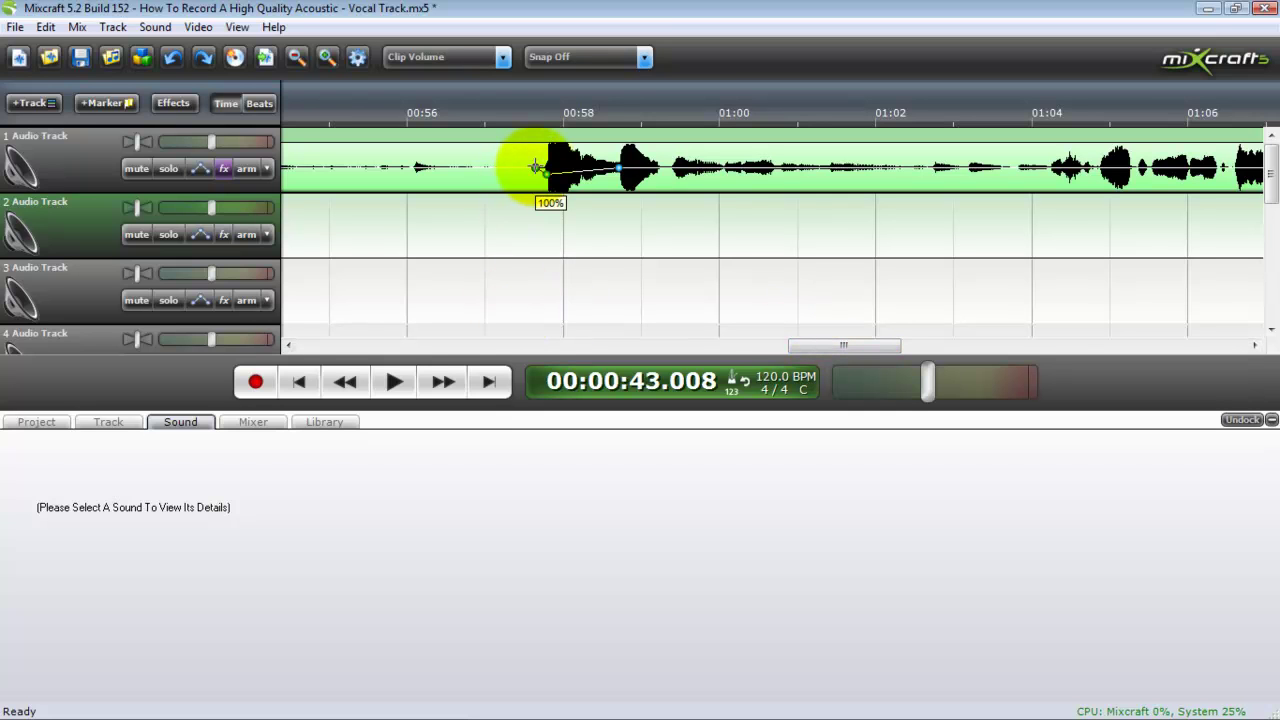
key("ctrl+y")
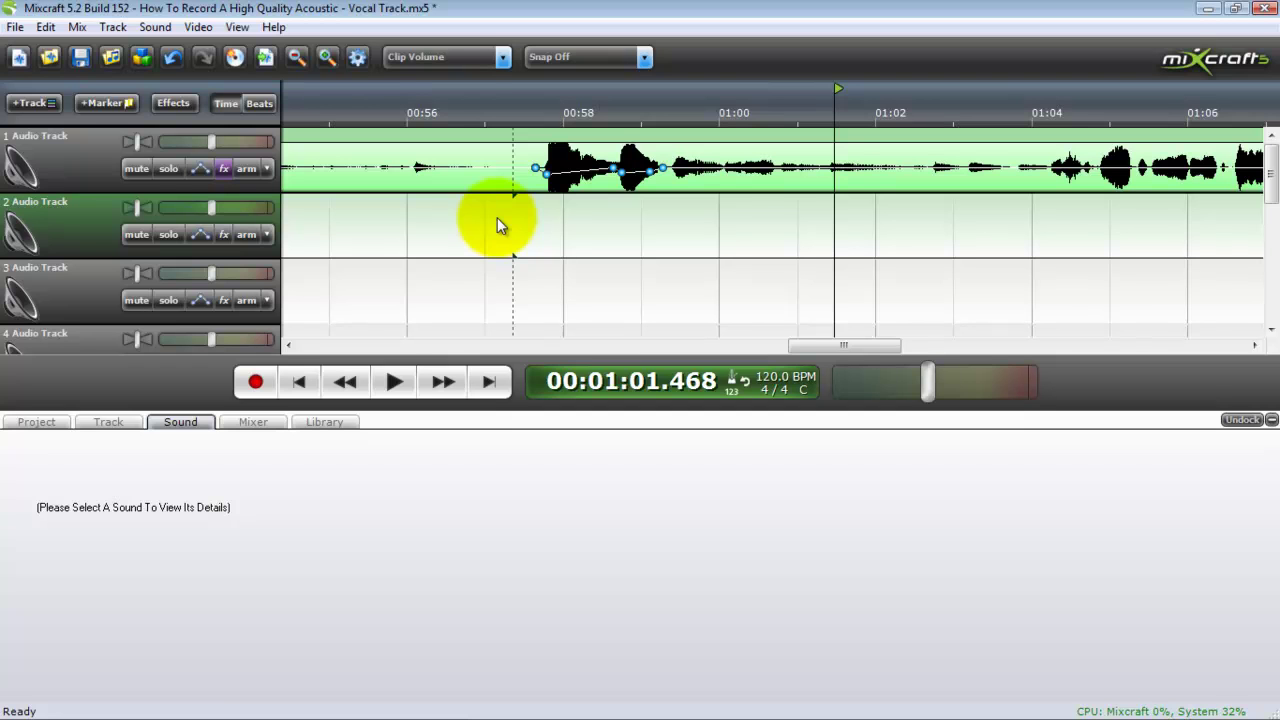
left_click(487, 218)
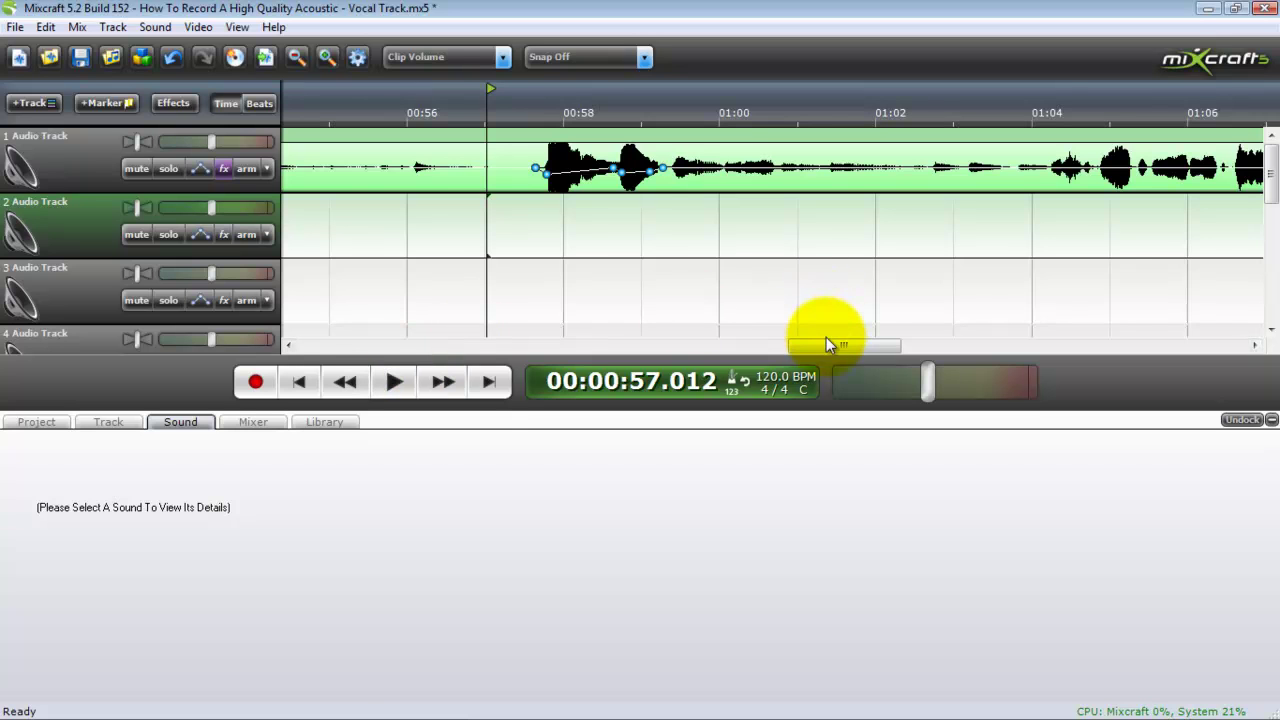
Play the song's faded ending from 01:28, then return to the start.
left_click_drag(828, 343, 1133, 345)
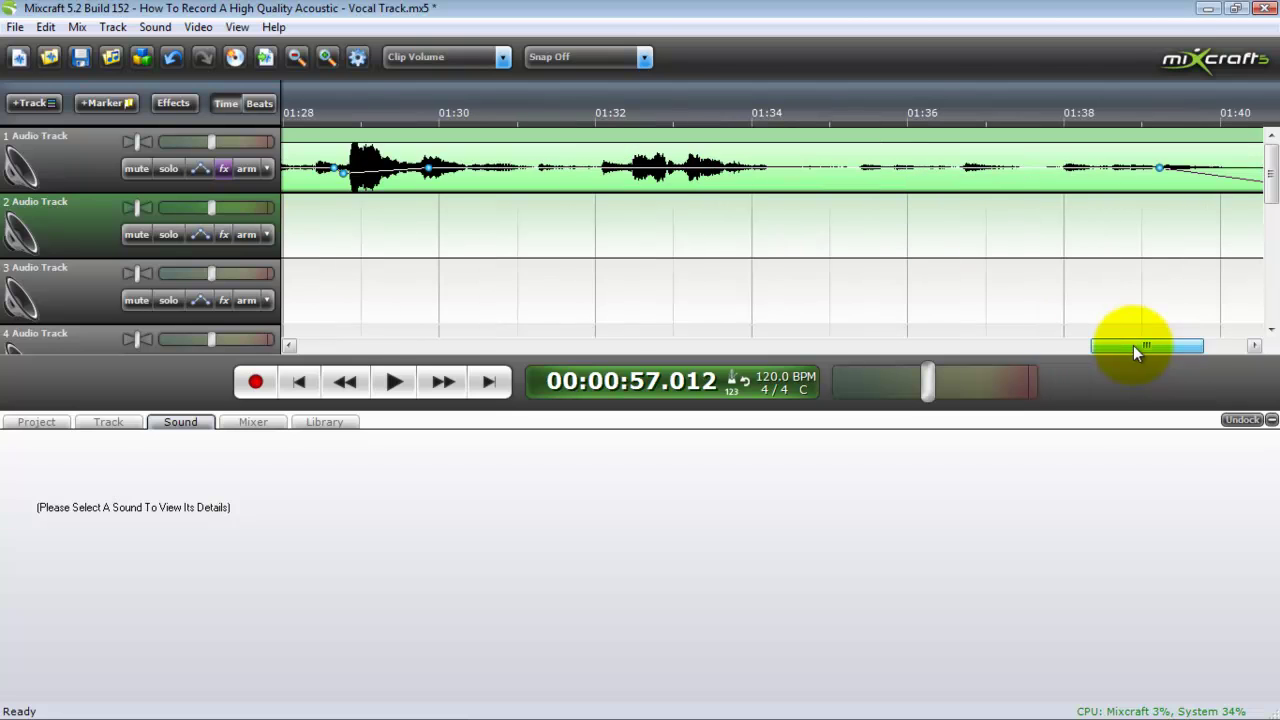
left_click(330, 247)
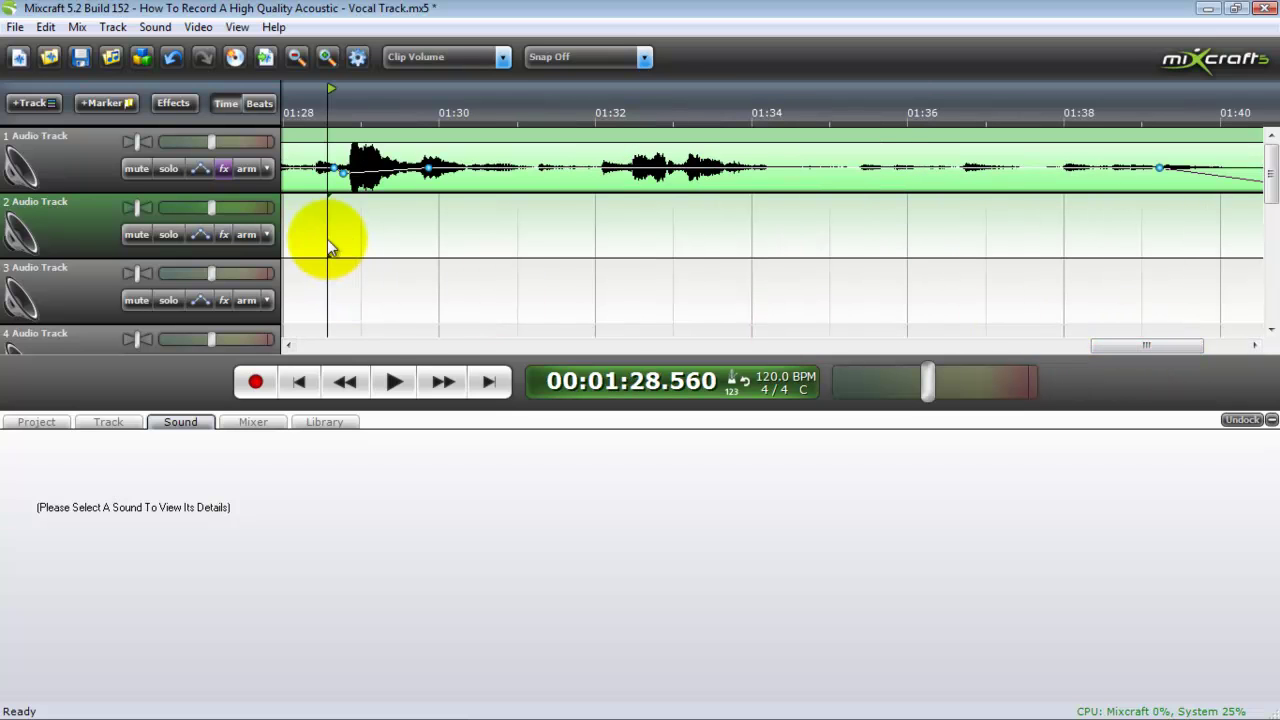
left_click(397, 371)
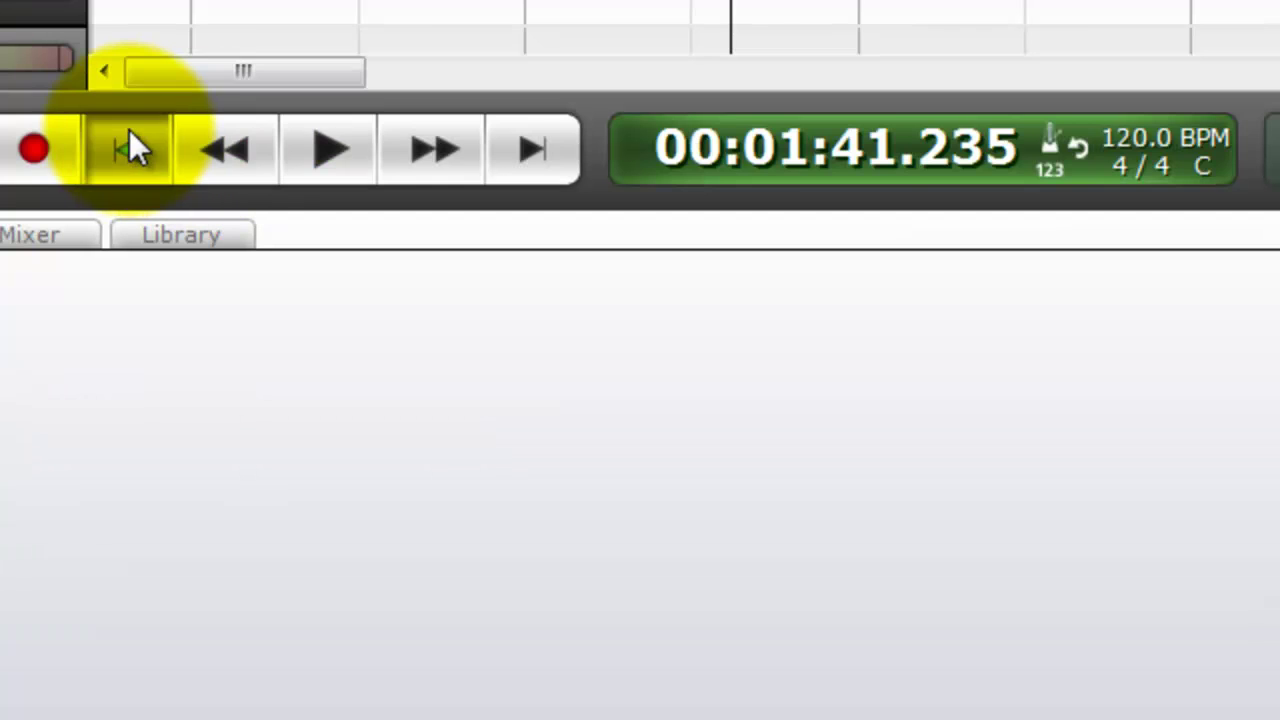
left_click(298, 381)
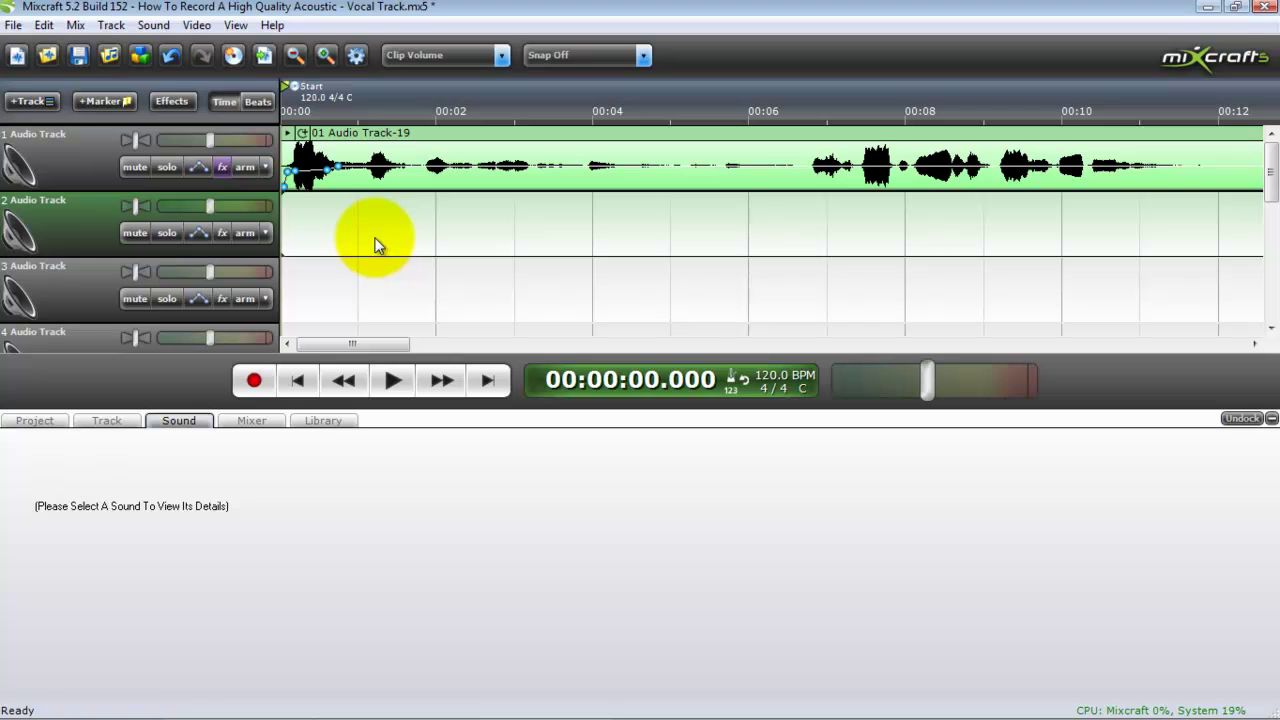
left_click(219, 163)
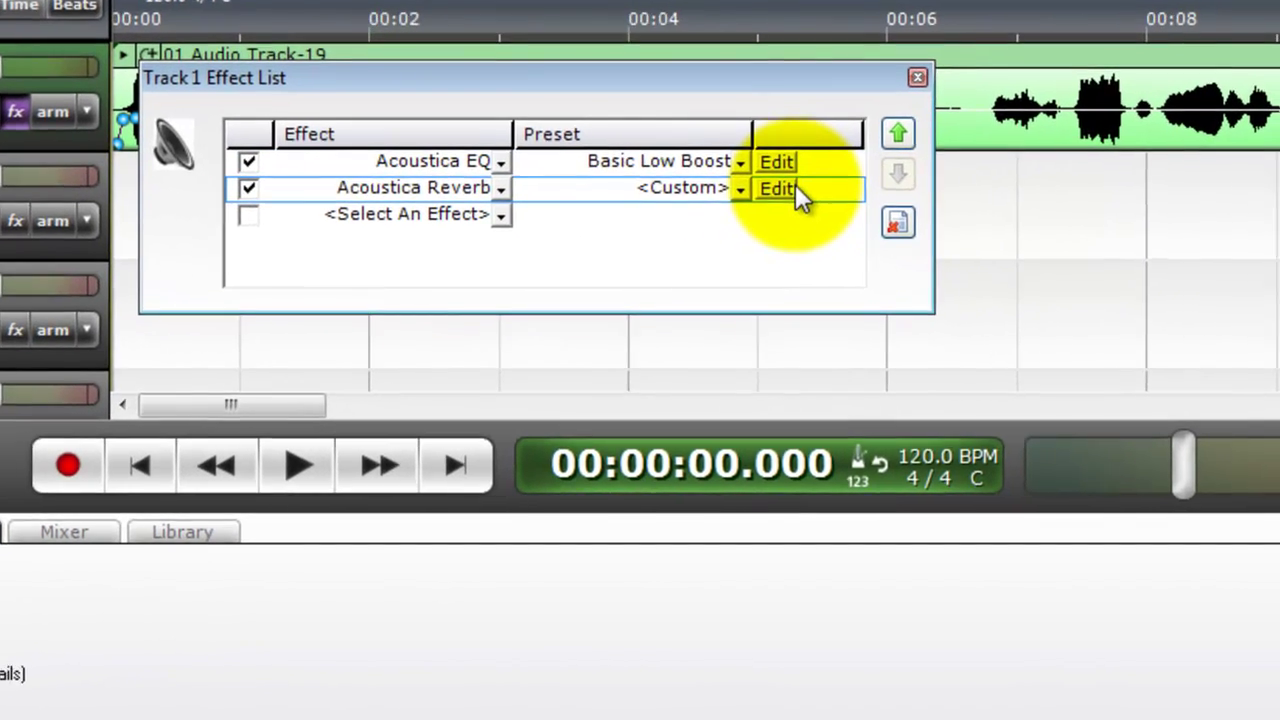
left_click(776, 155)
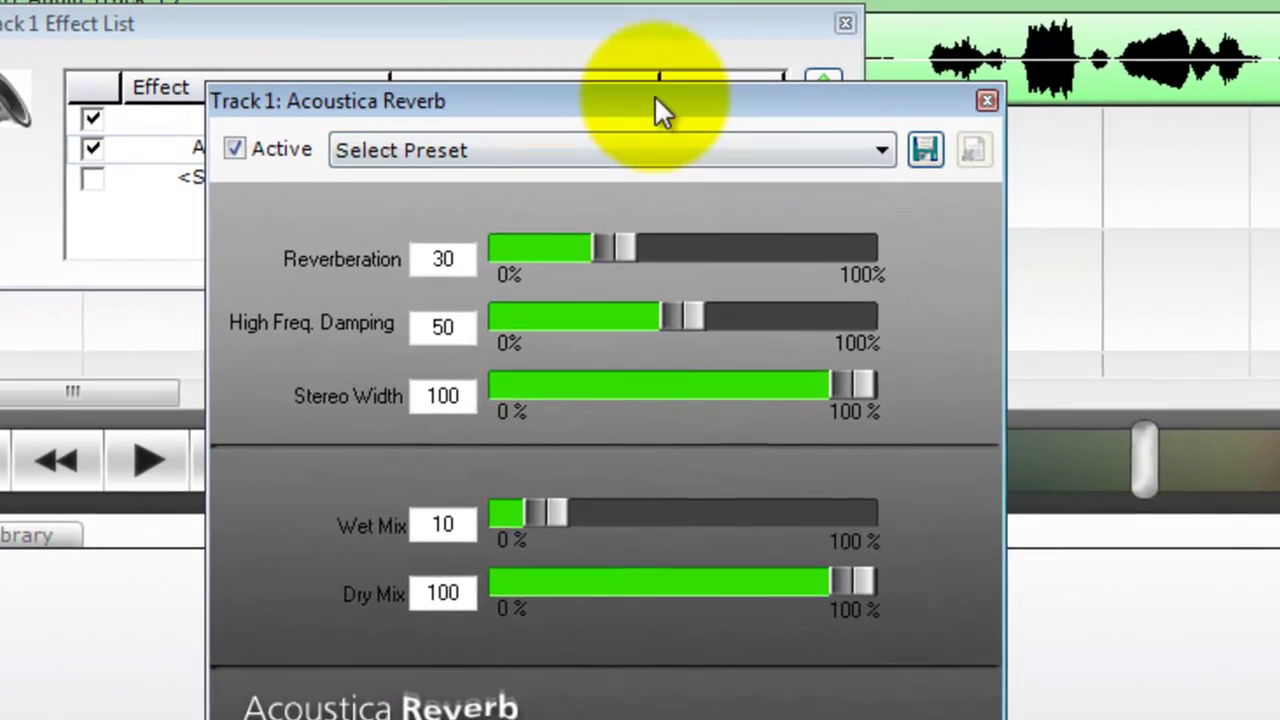
left_click_drag(712, 127, 710, 40)
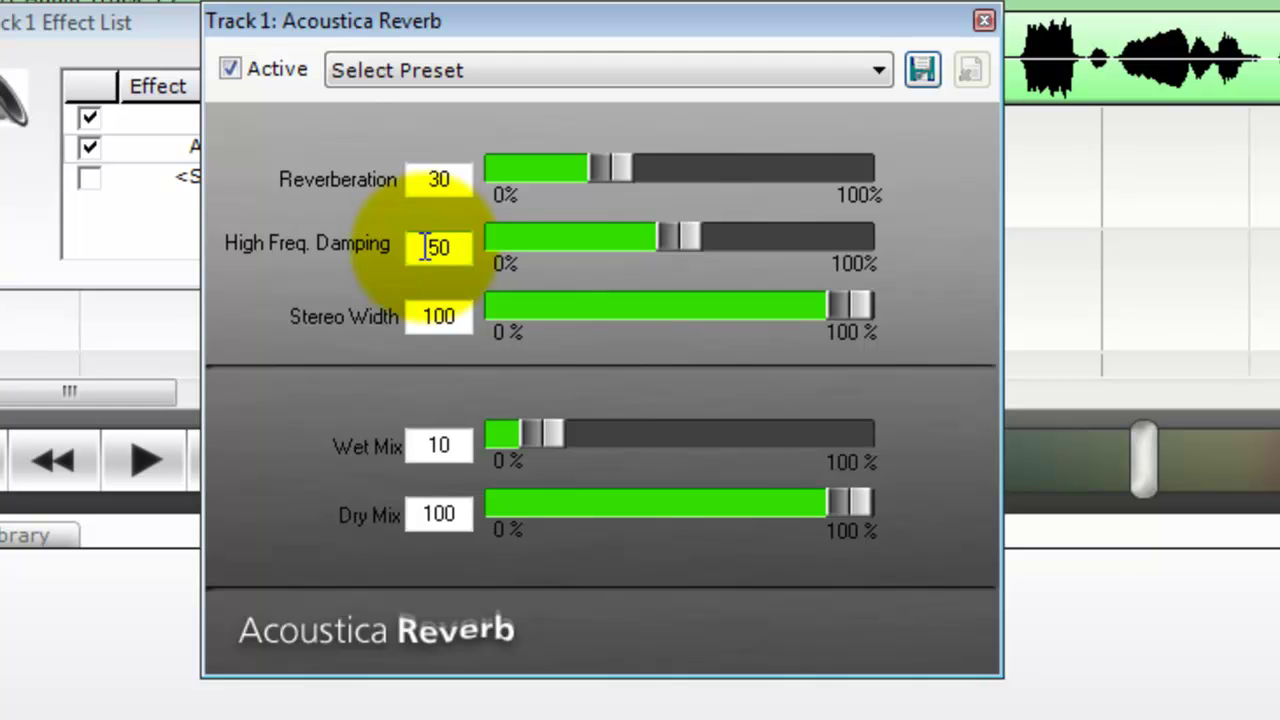
left_click(984, 20)
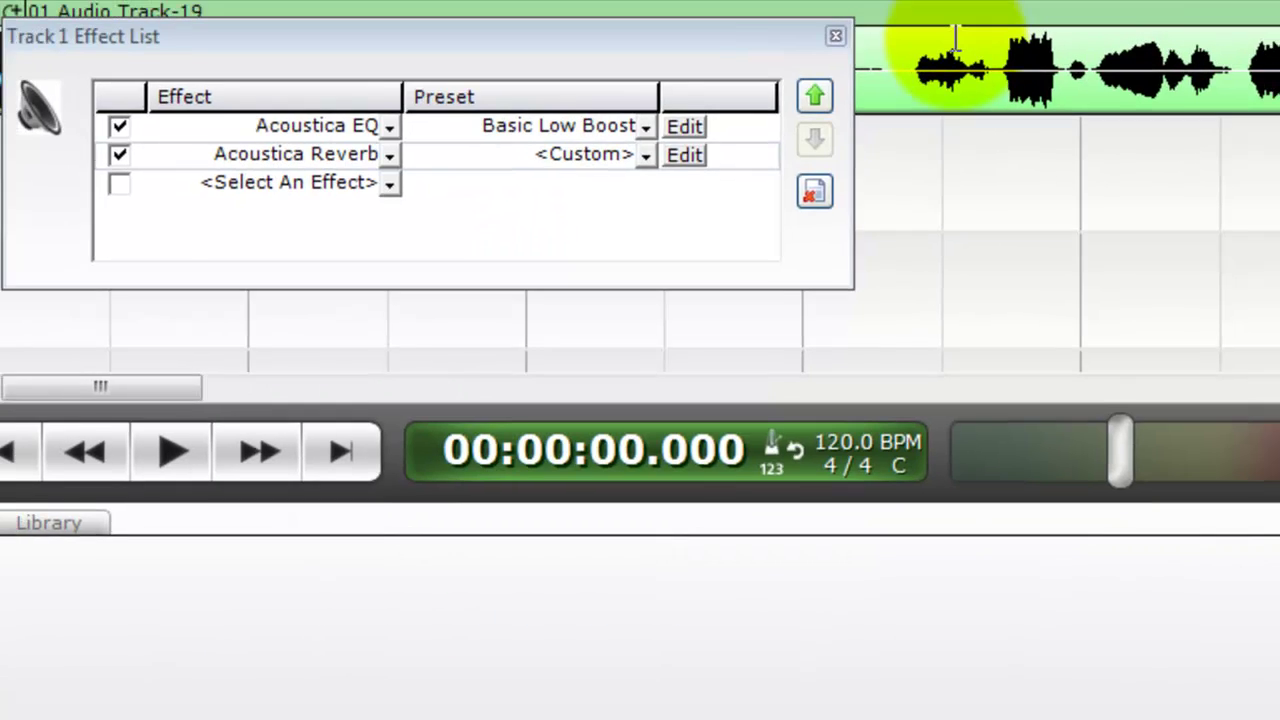
left_click(835, 36)
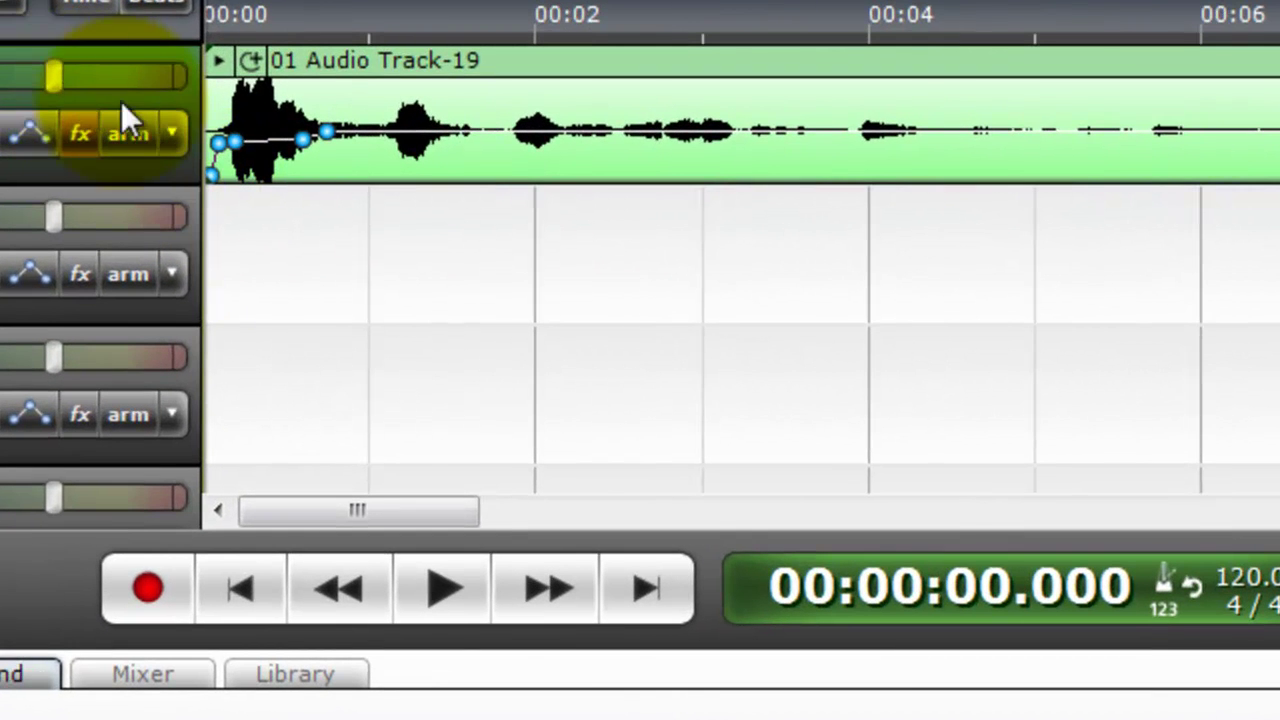
Record-arm Audio Track 1 from its track header.
left_click(125, 125)
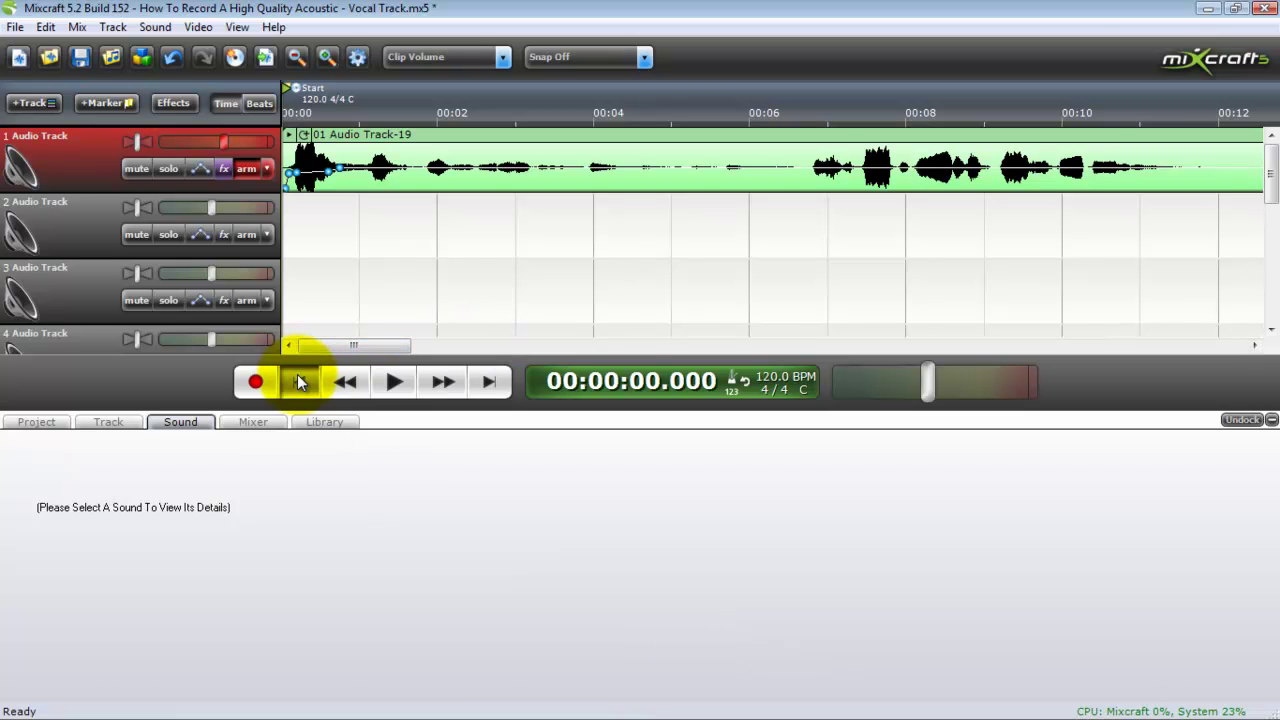
Mark a range at the start of track 2, then clear it, setting the playhead to 00:03.6.
mouse_move(328, 346)
left_mouse_down()
mouse_move(419, 346)
mouse_move(328, 346)
left_mouse_up()
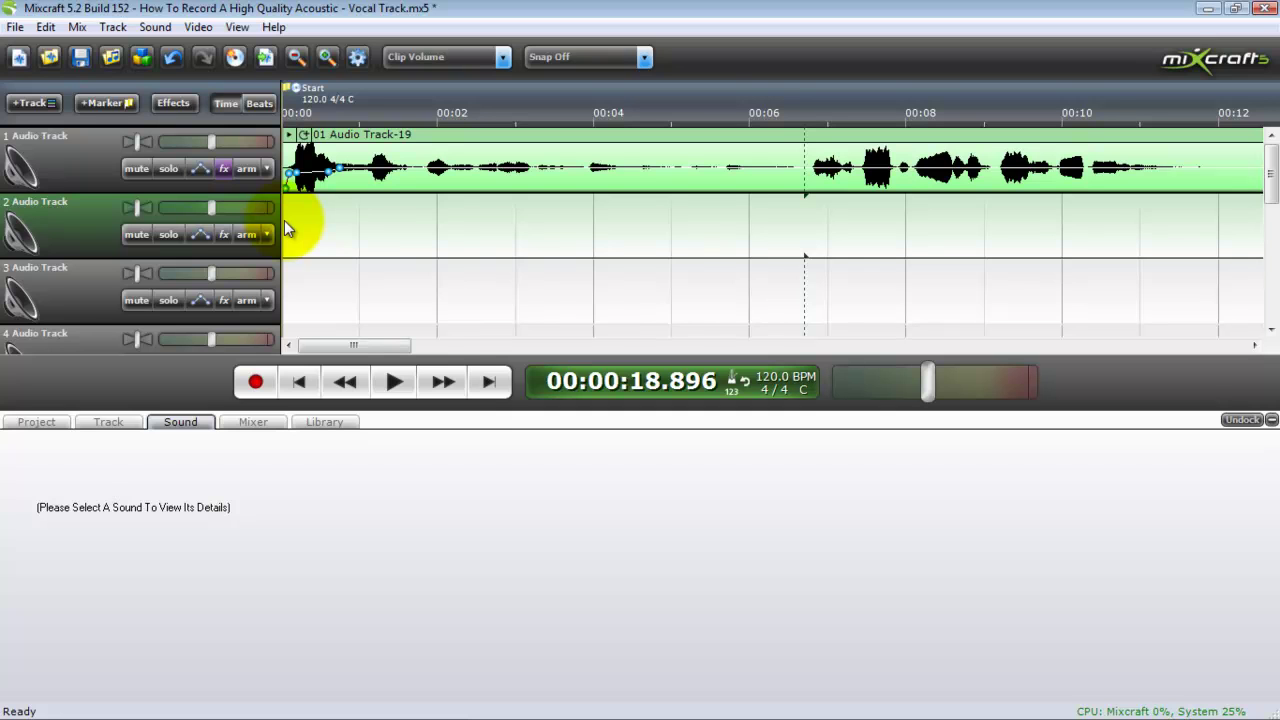
left_click_drag(285, 227, 641, 241)
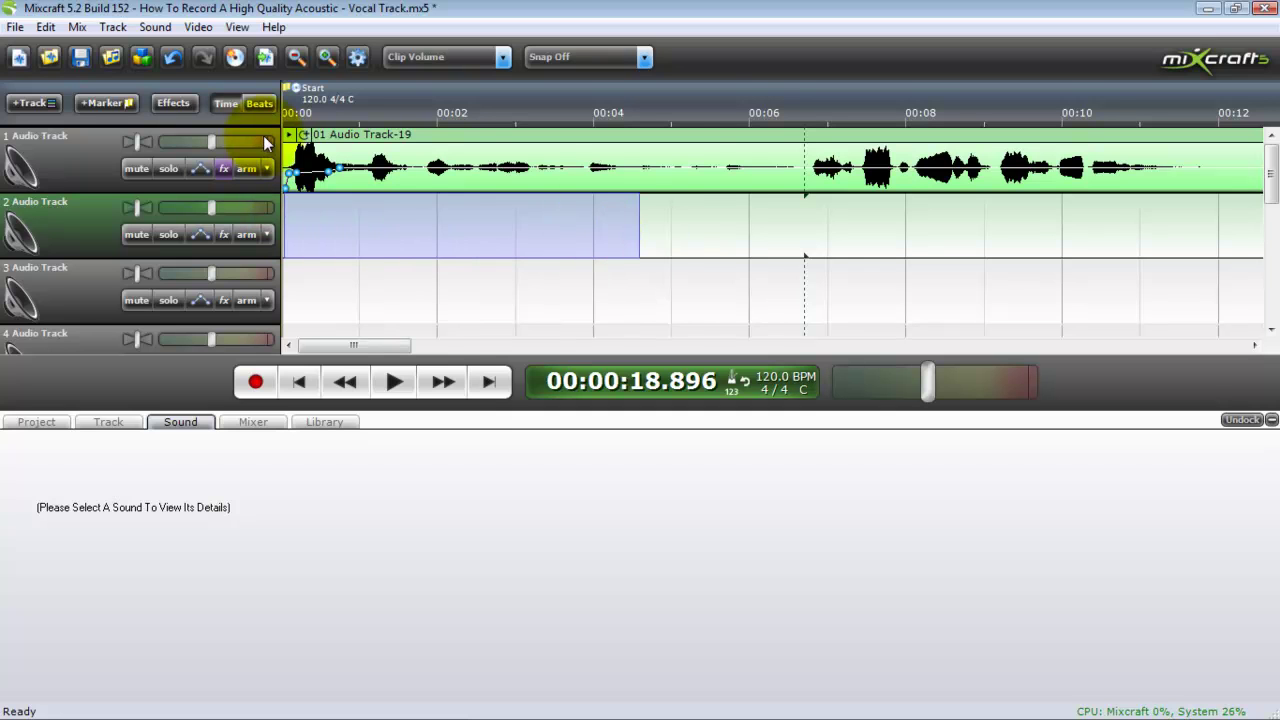
left_click(563, 237)
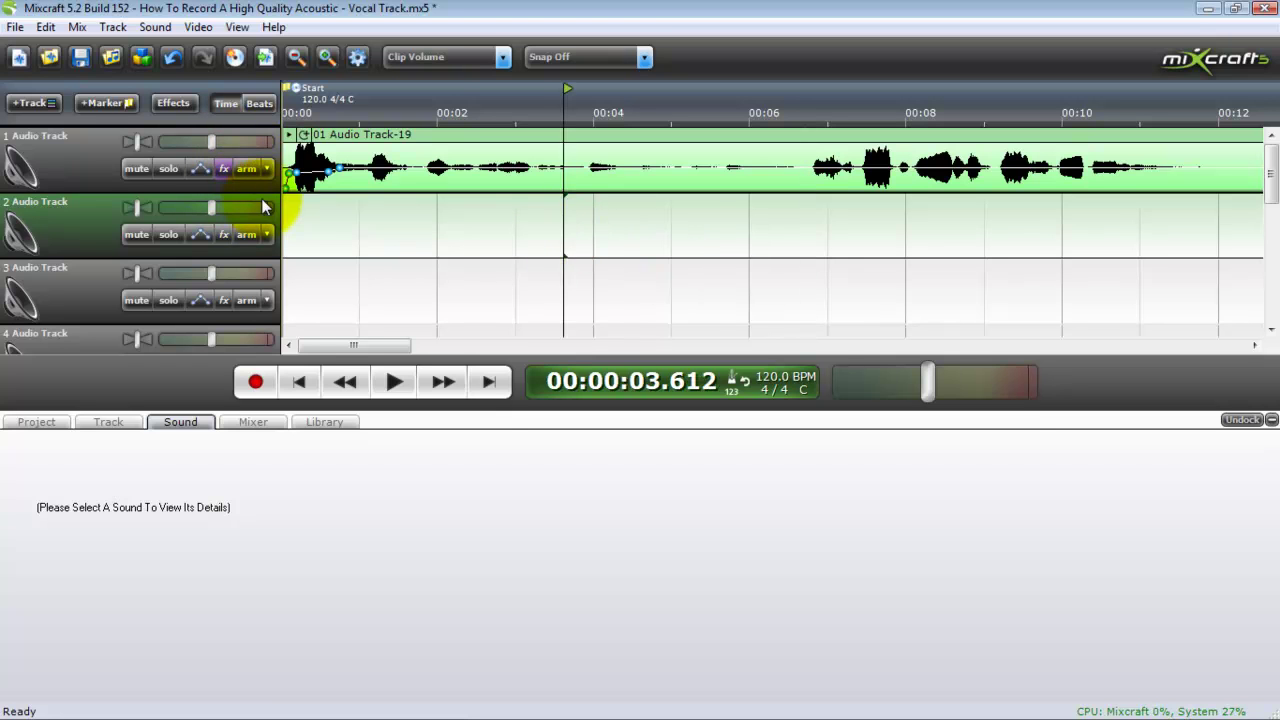
left_click(15, 27)
mouse_move(180, 166)
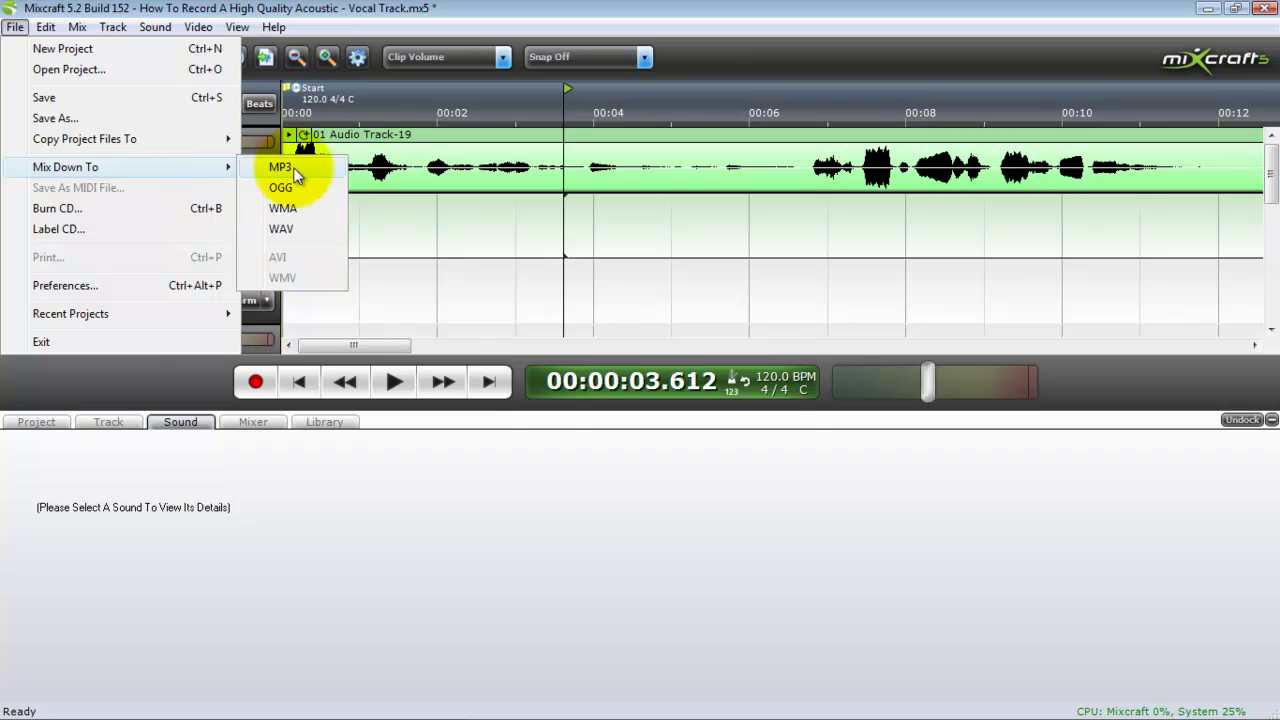
left_click(302, 165)
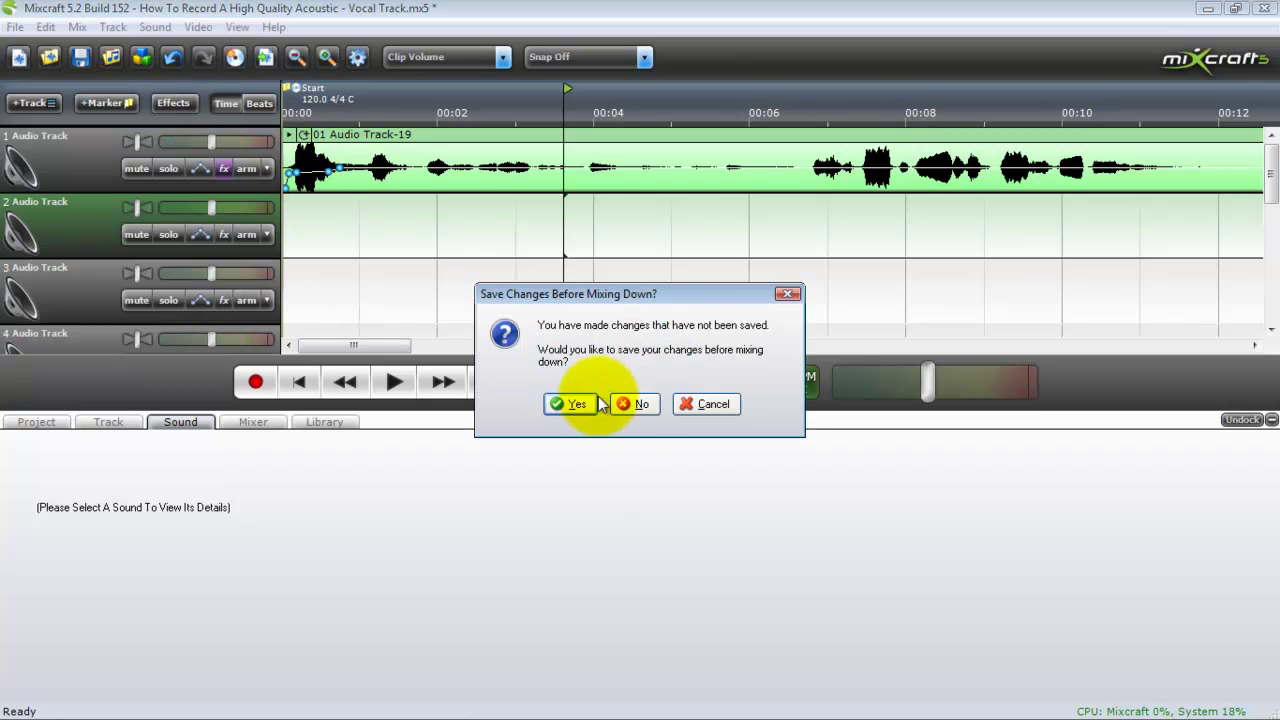
left_click(638, 404)
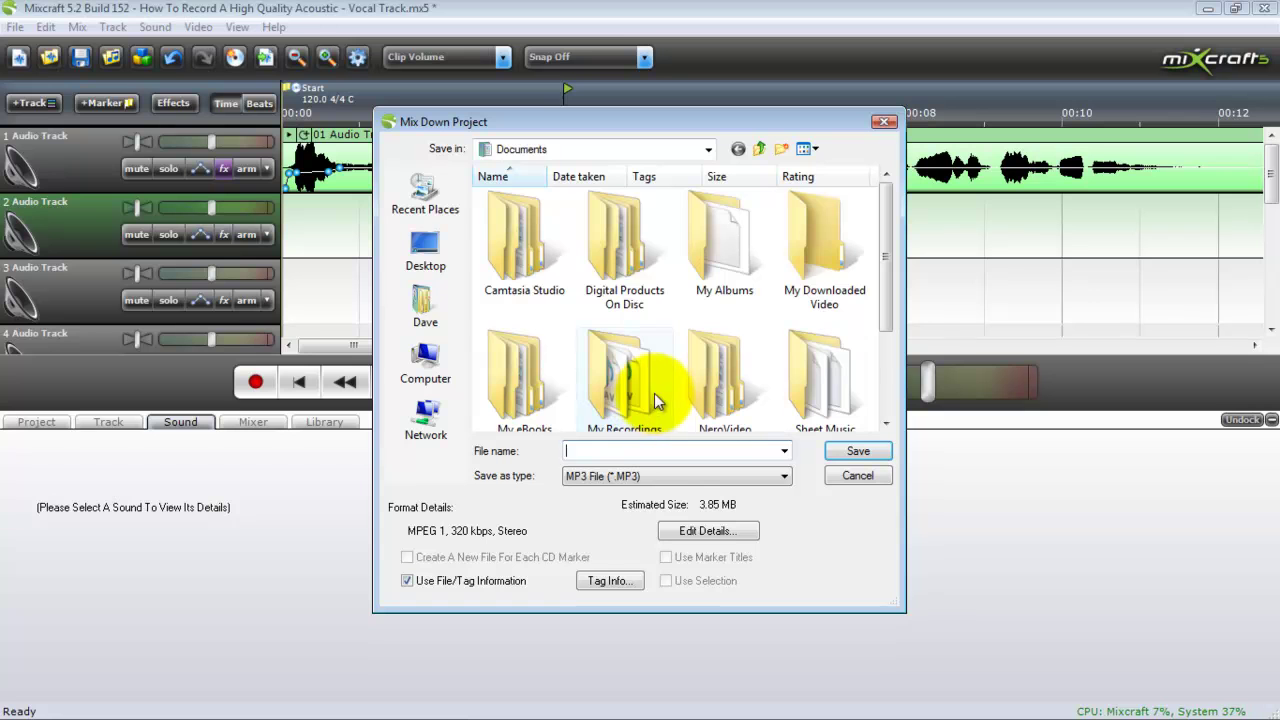
left_click(708, 530)
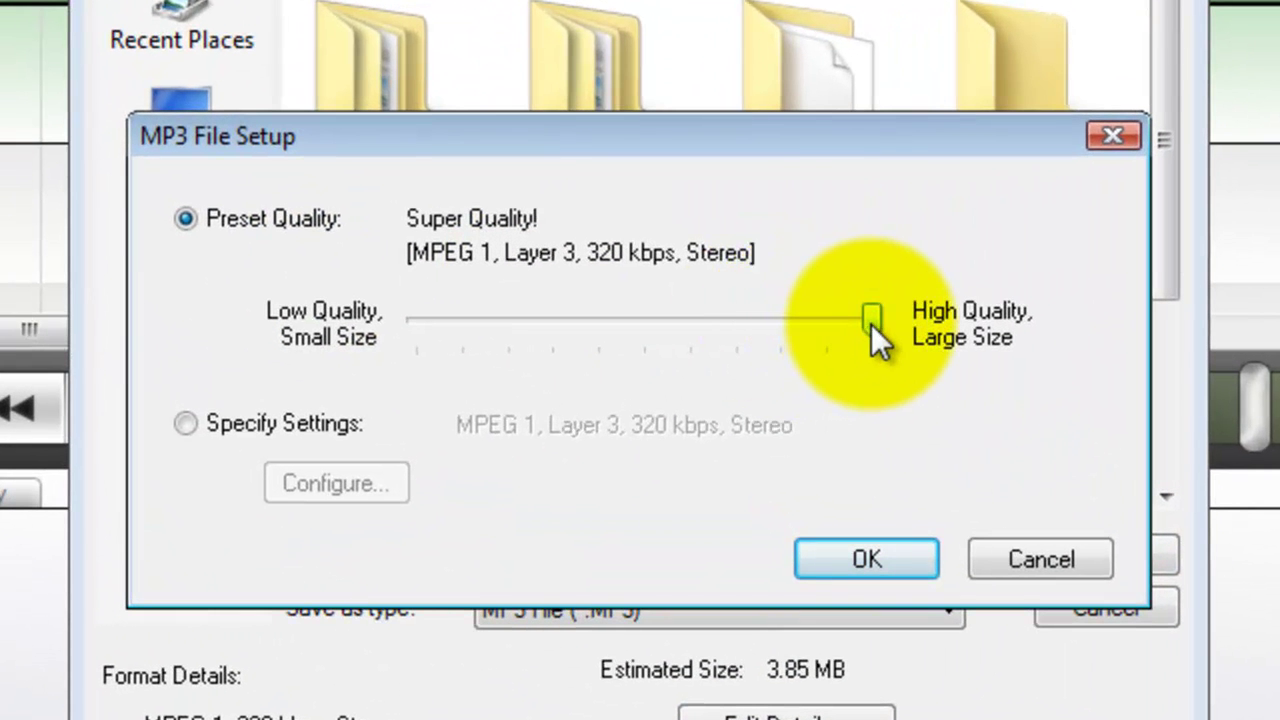
left_click(871, 324)
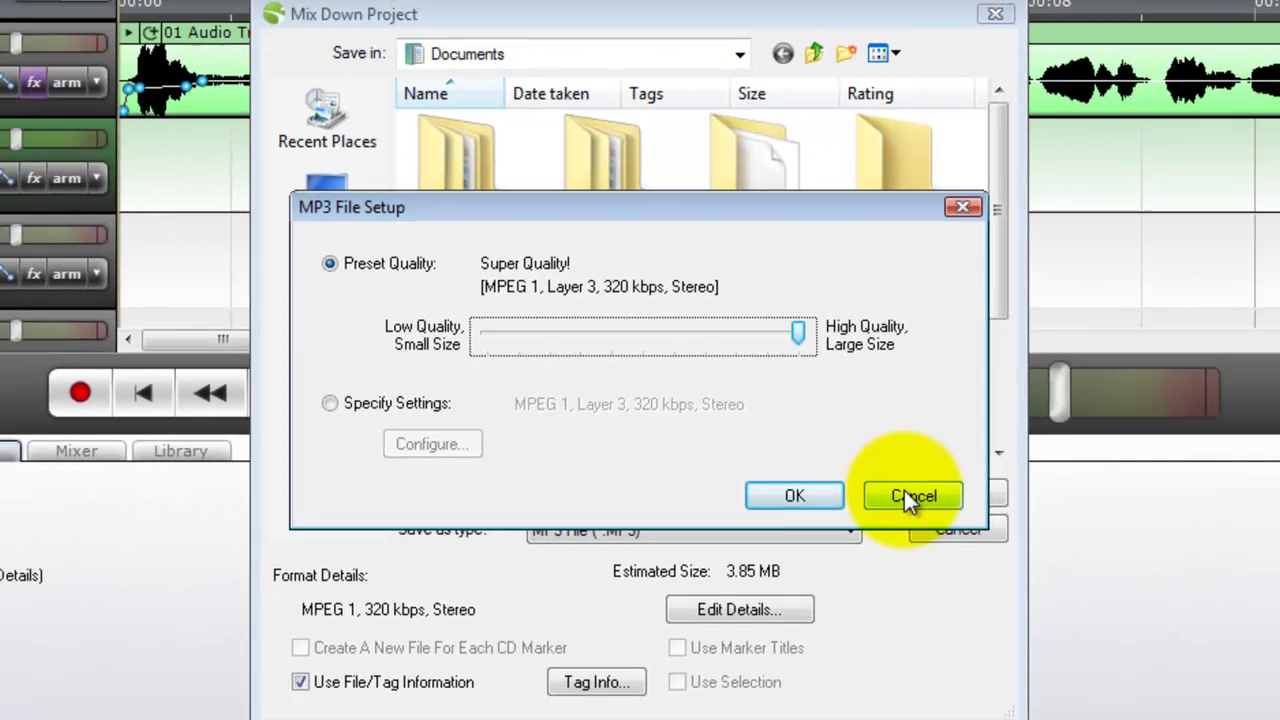
left_click(1035, 556)
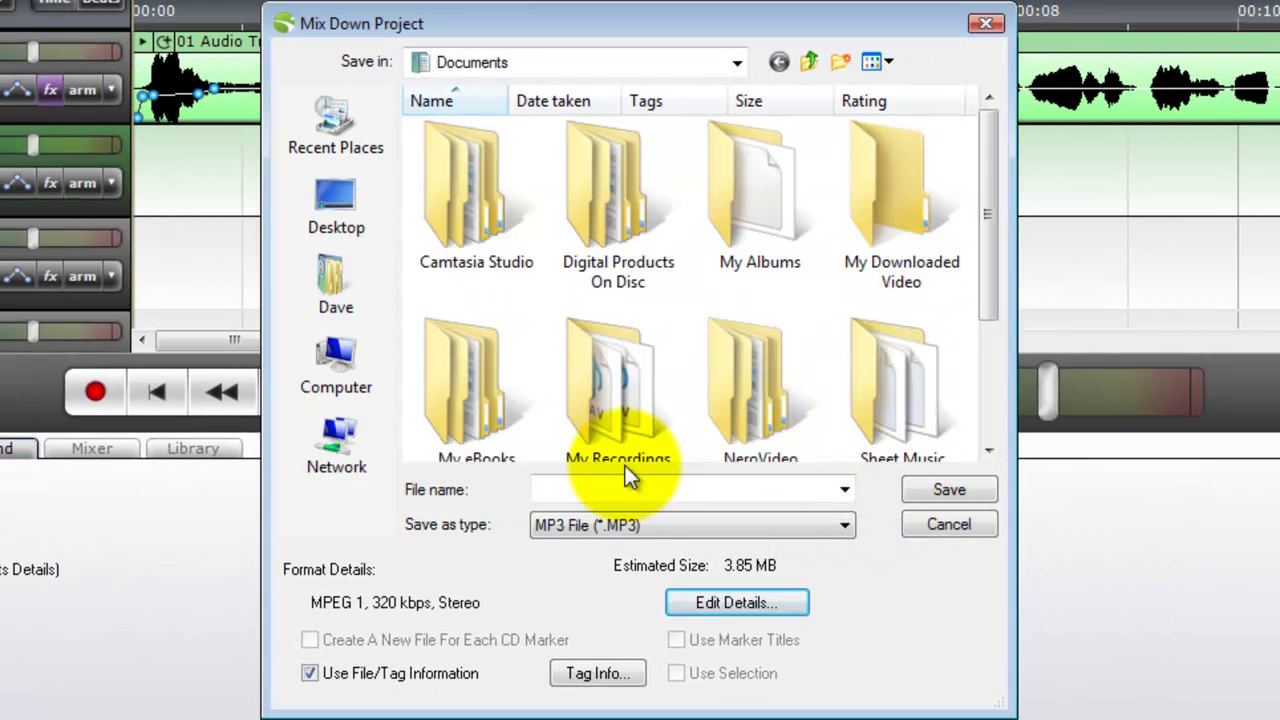
left_click(600, 673)
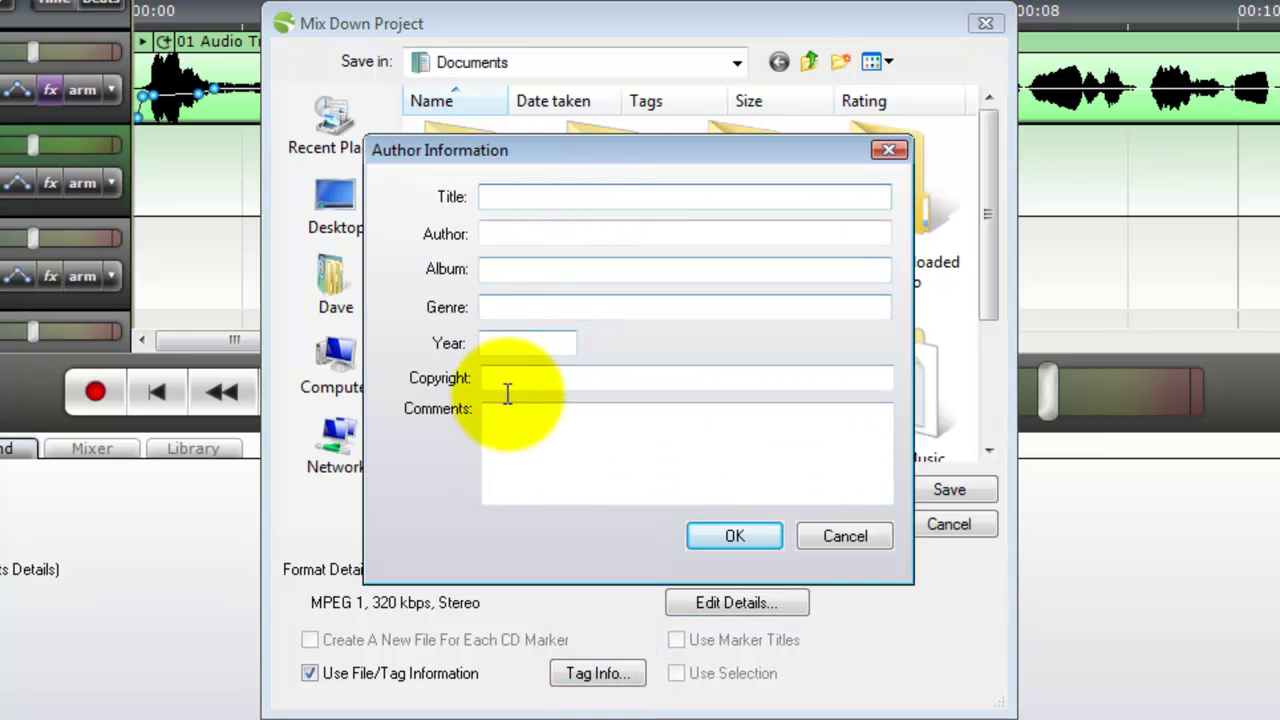
left_click(722, 535)
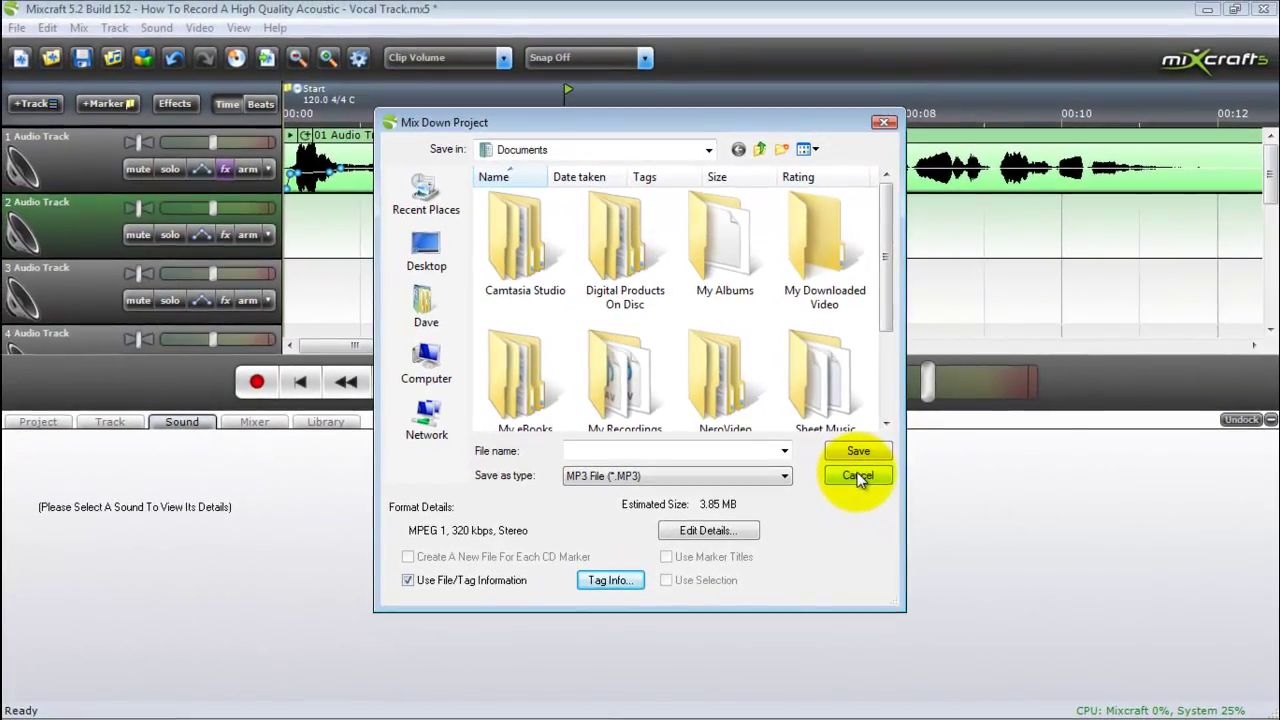
left_click(858, 476)
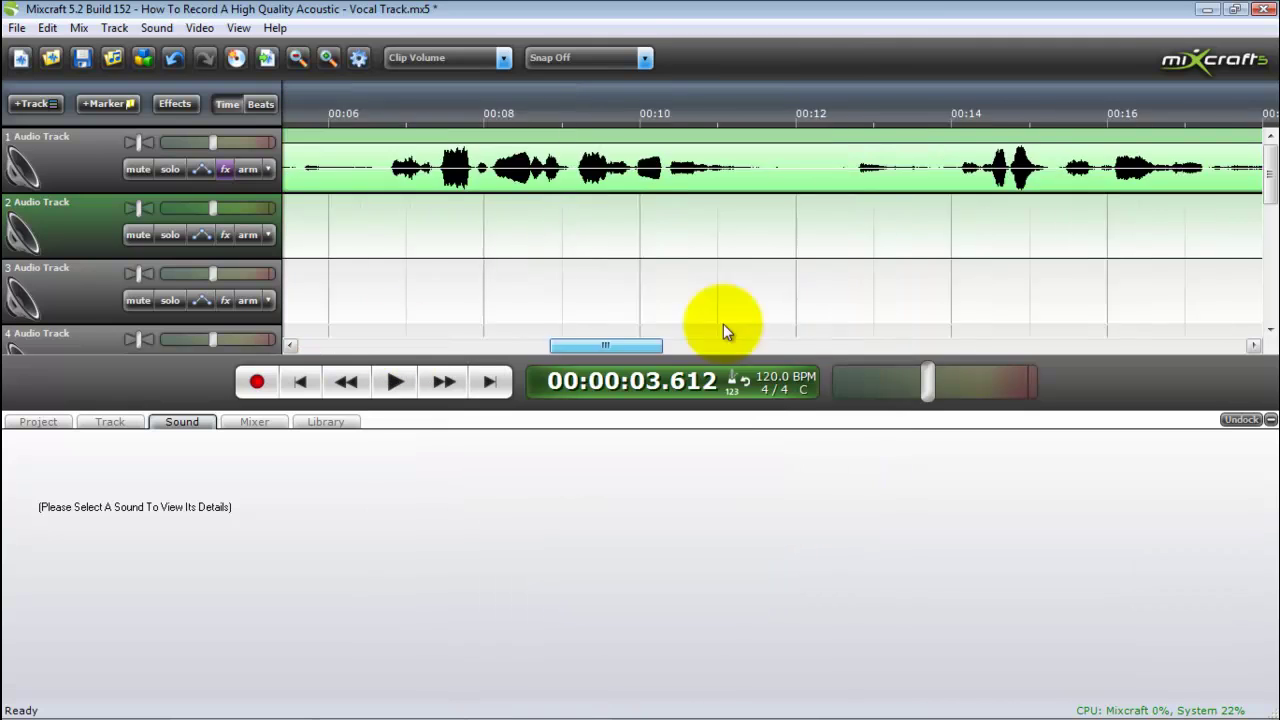
left_click_drag(478, 345, 1208, 349)
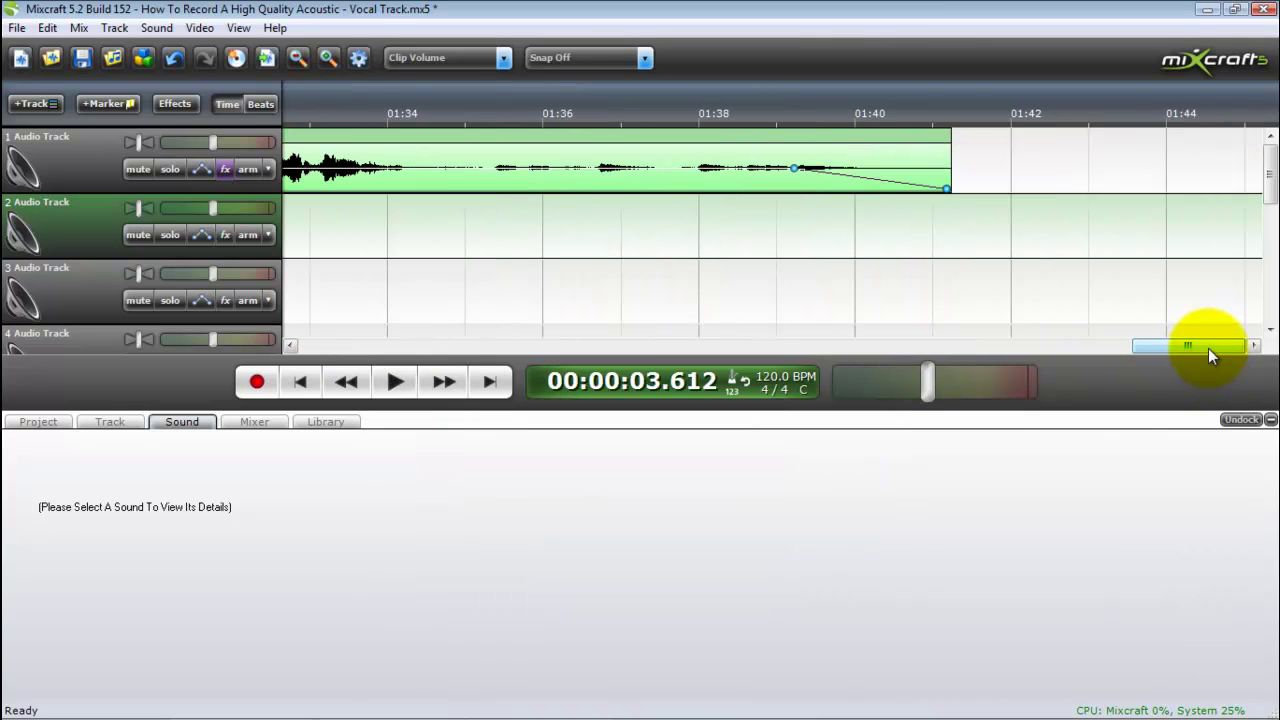